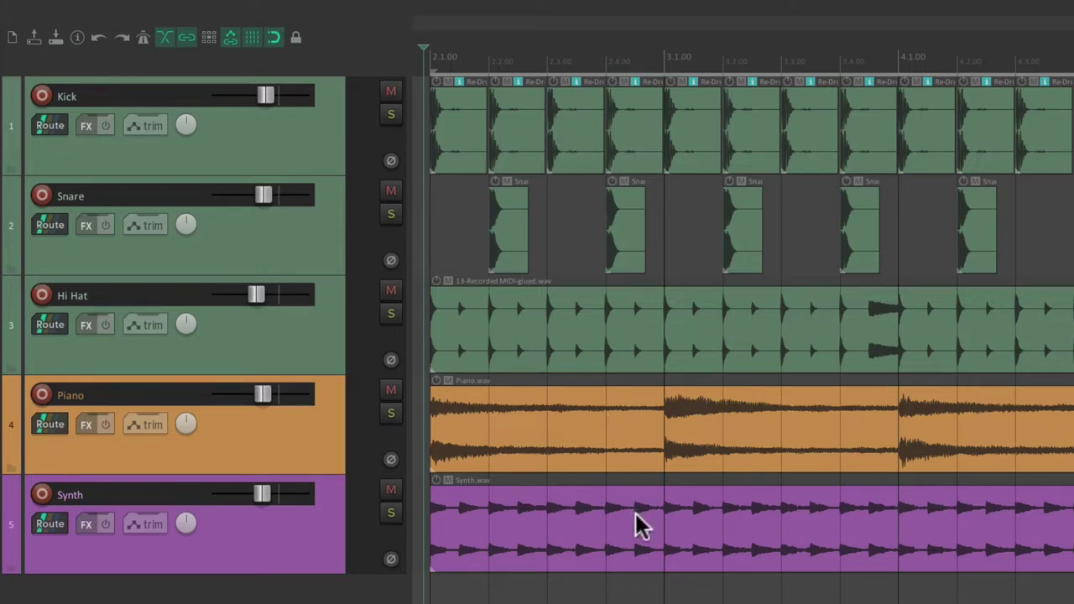
Play the project briefly, then add a new track named 'All Tracks' below Synth
{"action": "key", "text": "space"}
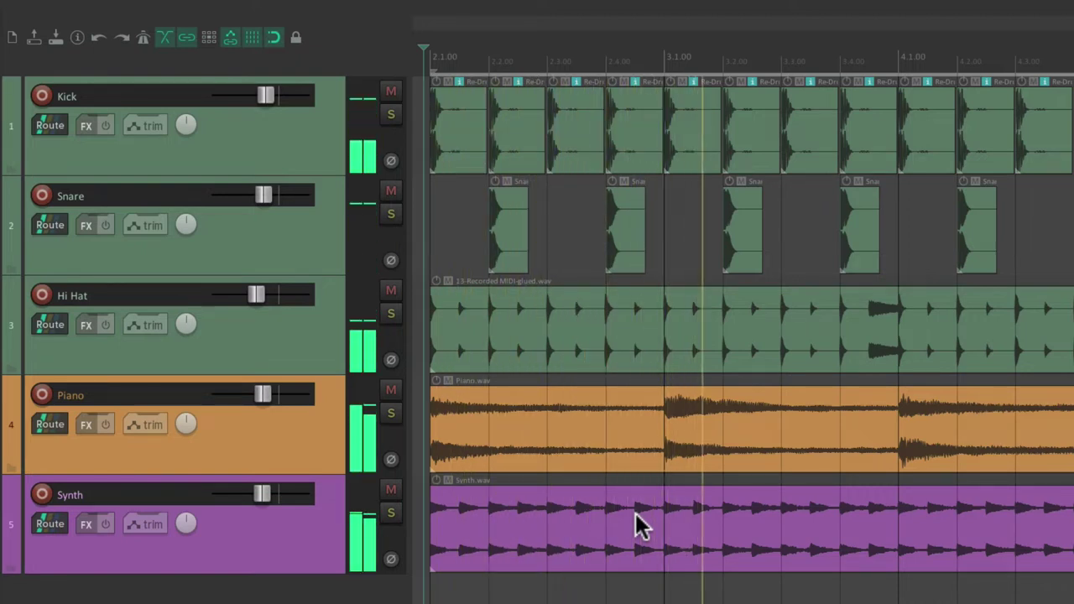
{"action": "key", "text": "space"}
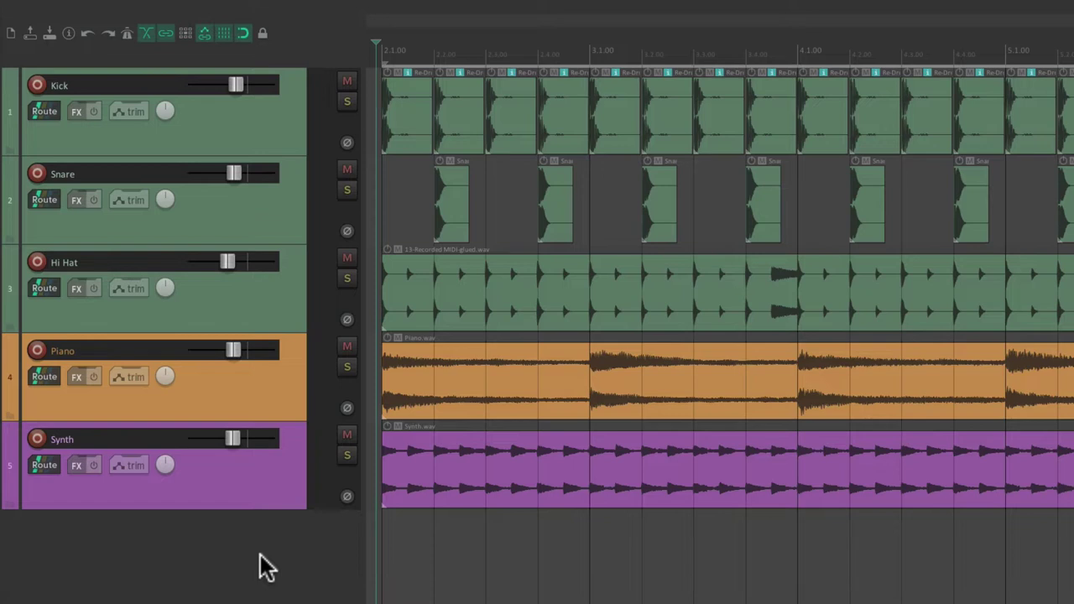
{"action": "double_click", "coordinate": [260, 568]}
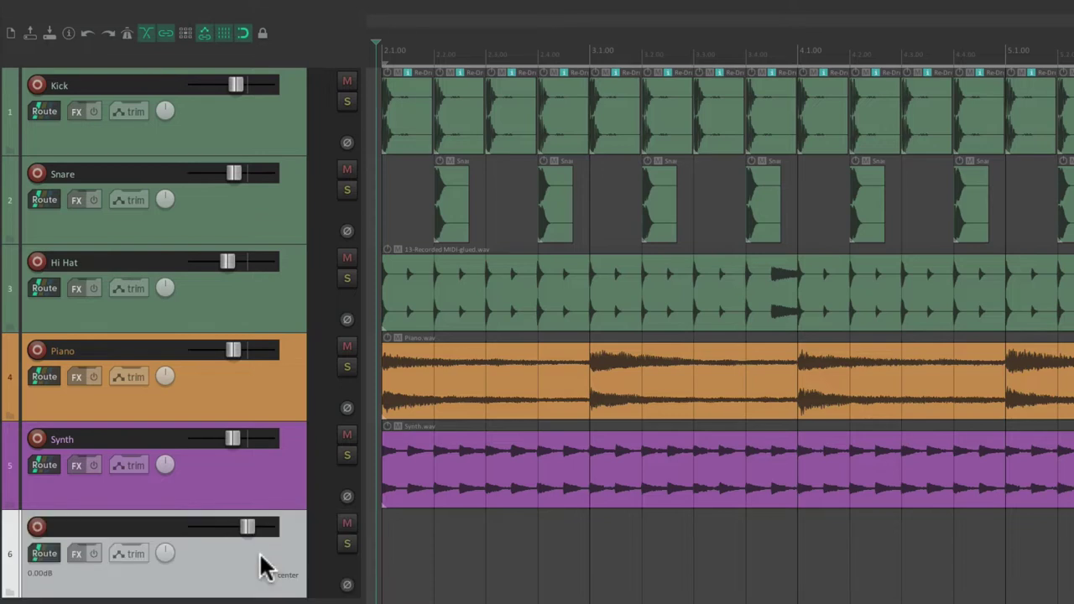
{"action": "double_click", "coordinate": [111, 527]}
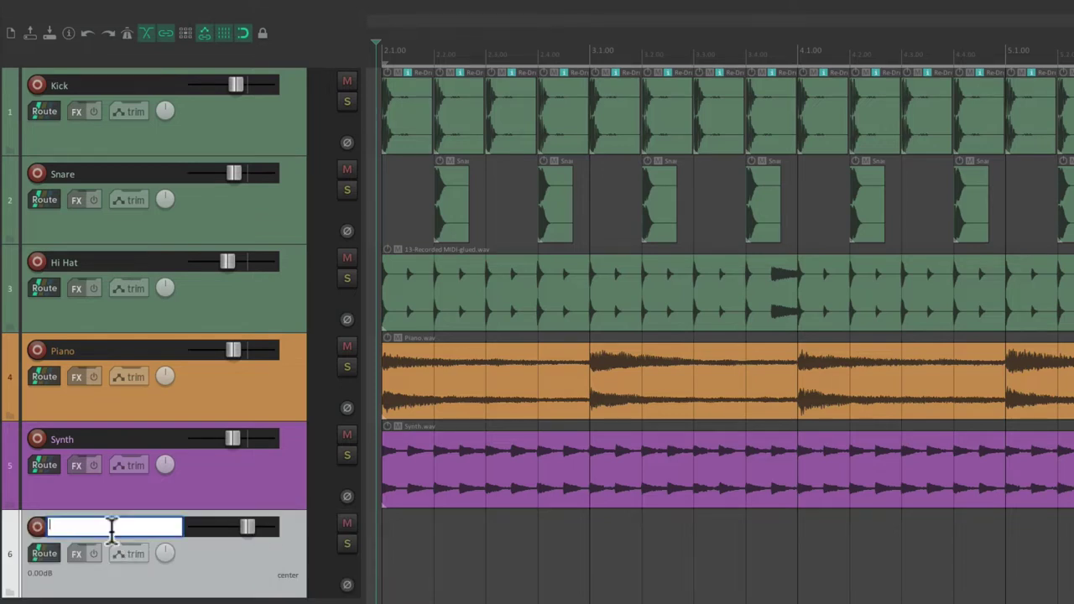
{"action": "type", "text": "All Tracks"}
{"action": "key", "text": "Return"}
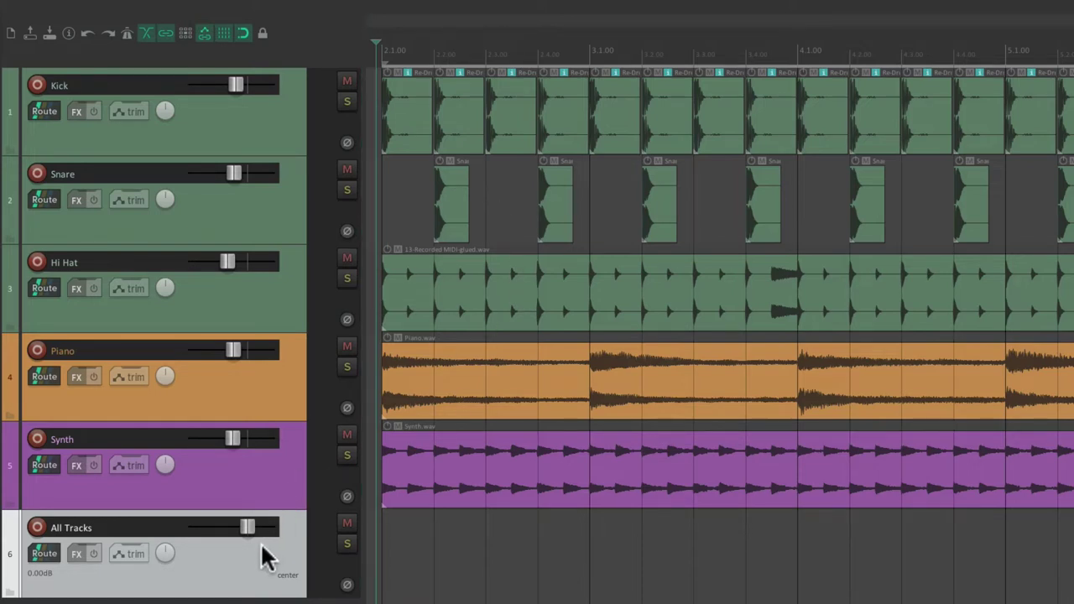
Move 'All Tracks' to position 1 and make it a folder over Kick, Snare, Hi Hat, Piano and Synth
{"action": "left_click_drag", "start_coordinate": [252, 554], "coordinate": [255, 72]}
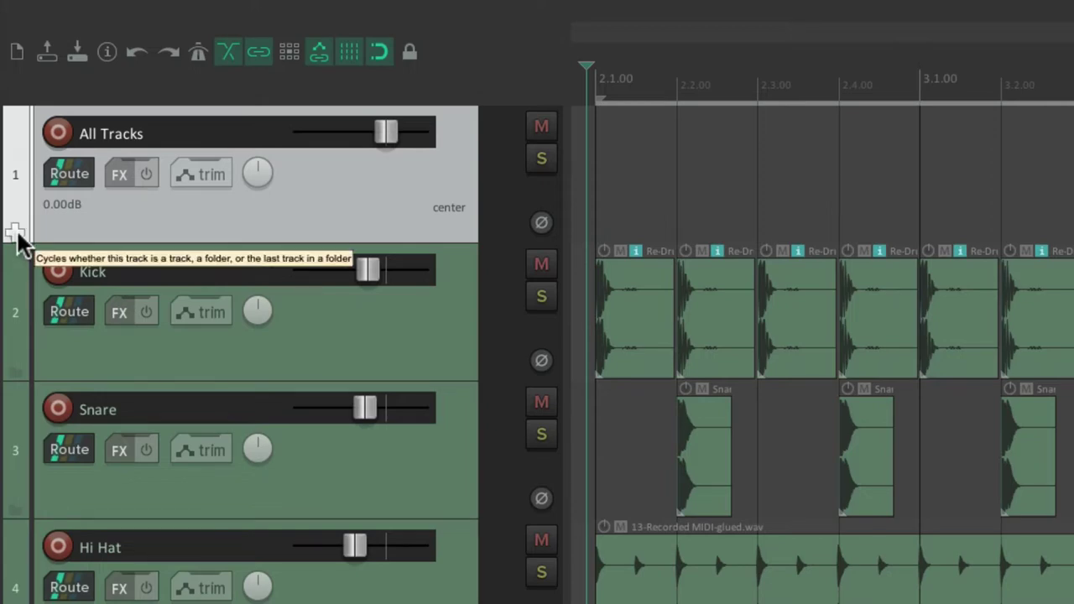
{"action": "left_click", "coordinate": [18, 232]}
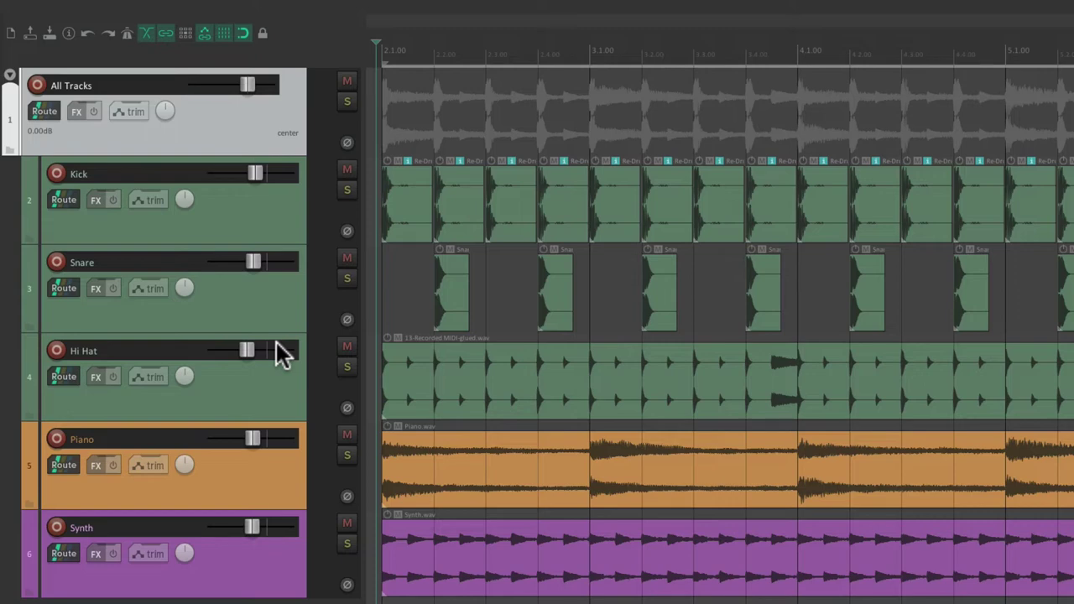
{"action": "left_click", "coordinate": [347, 82]}
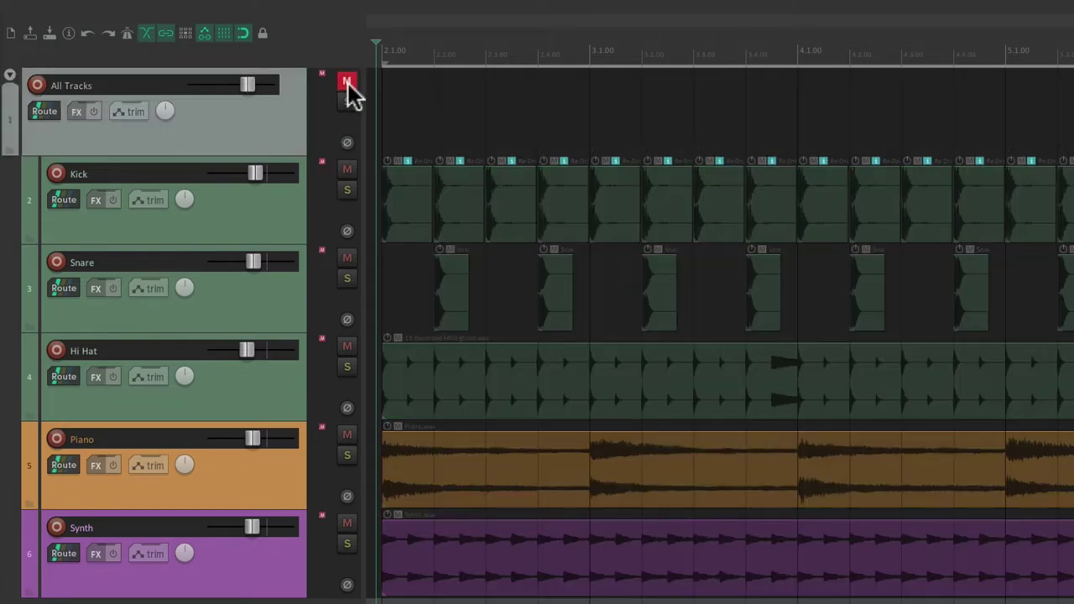
{"action": "left_click", "coordinate": [348, 82]}
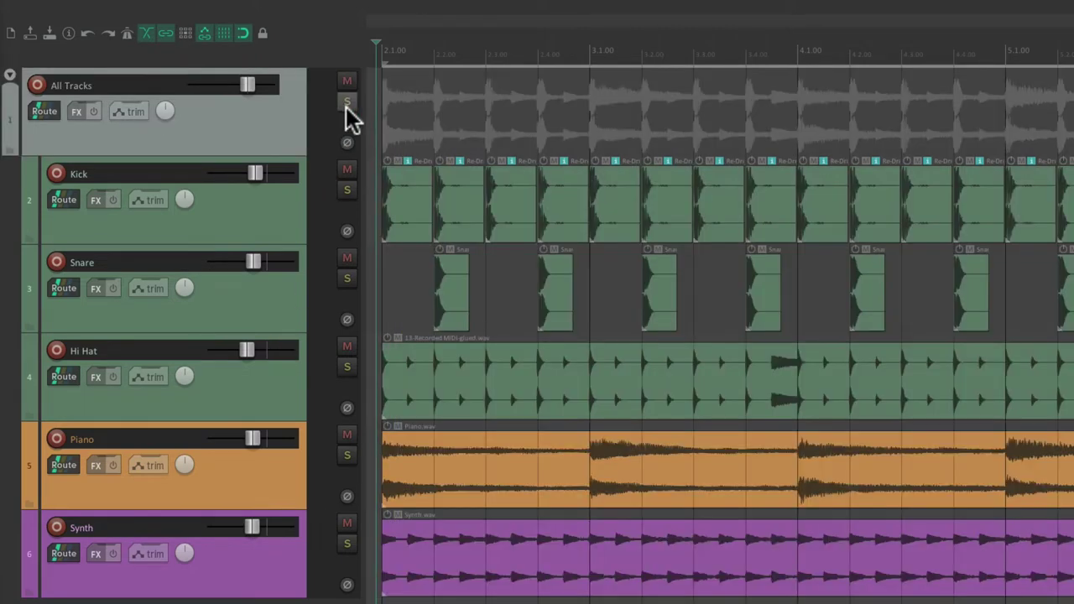
{"action": "left_click", "coordinate": [347, 103]}
{"action": "key", "text": "space"}
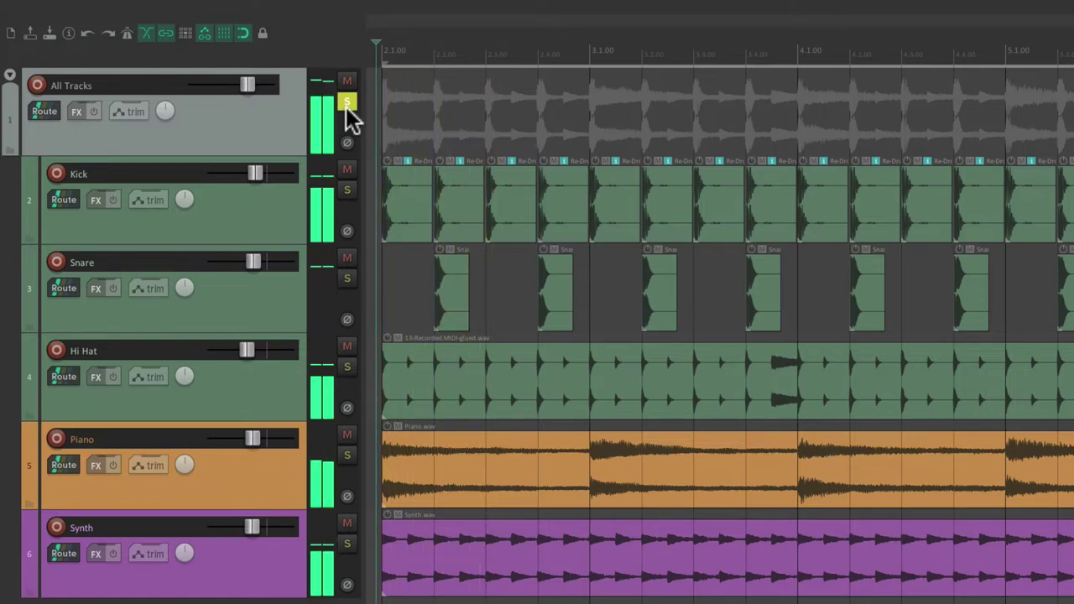
{"action": "left_click", "coordinate": [346, 104]}
{"action": "key", "text": "space"}
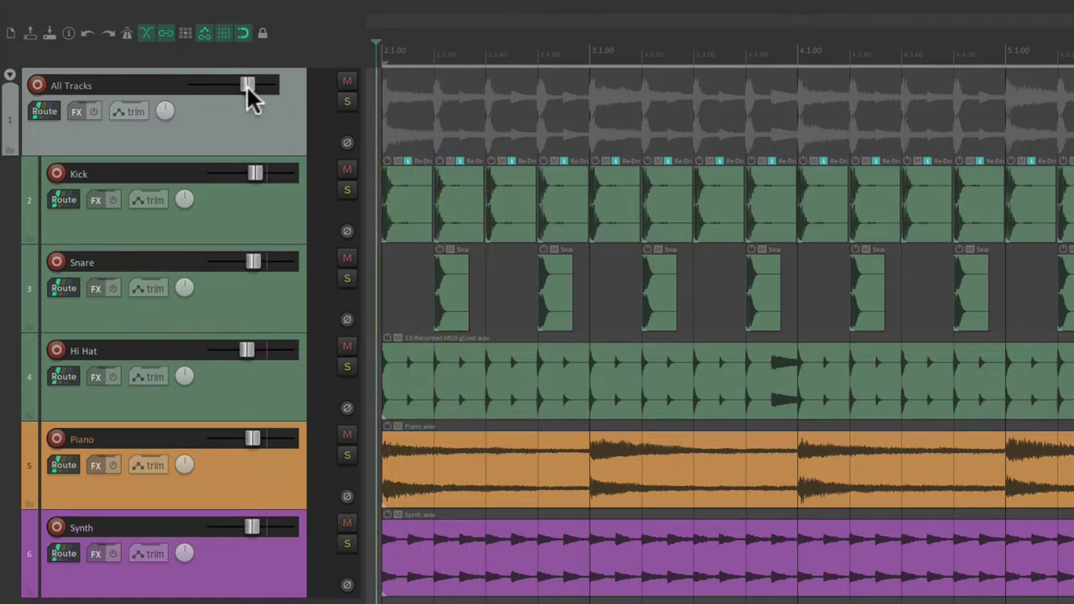
{"action": "key", "text": "space"}
{"action": "mouse_move", "coordinate": [247, 84]}
{"action": "left_mouse_down"}
{"action": "mouse_move", "coordinate": [219, 85]}
{"action": "mouse_move", "coordinate": [246, 85]}
{"action": "left_mouse_up"}
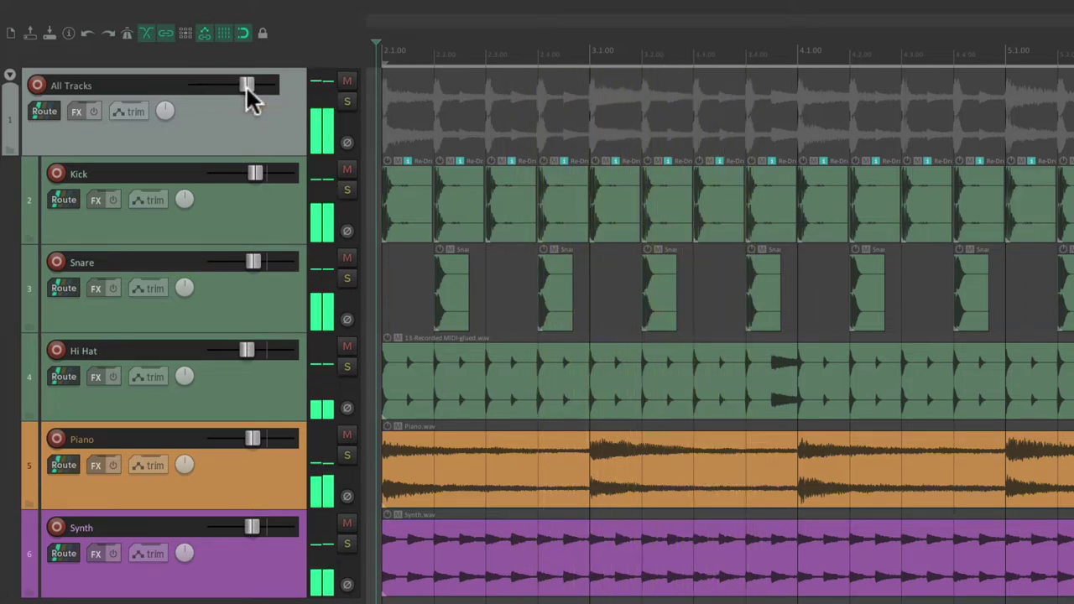
{"action": "key", "text": "space"}
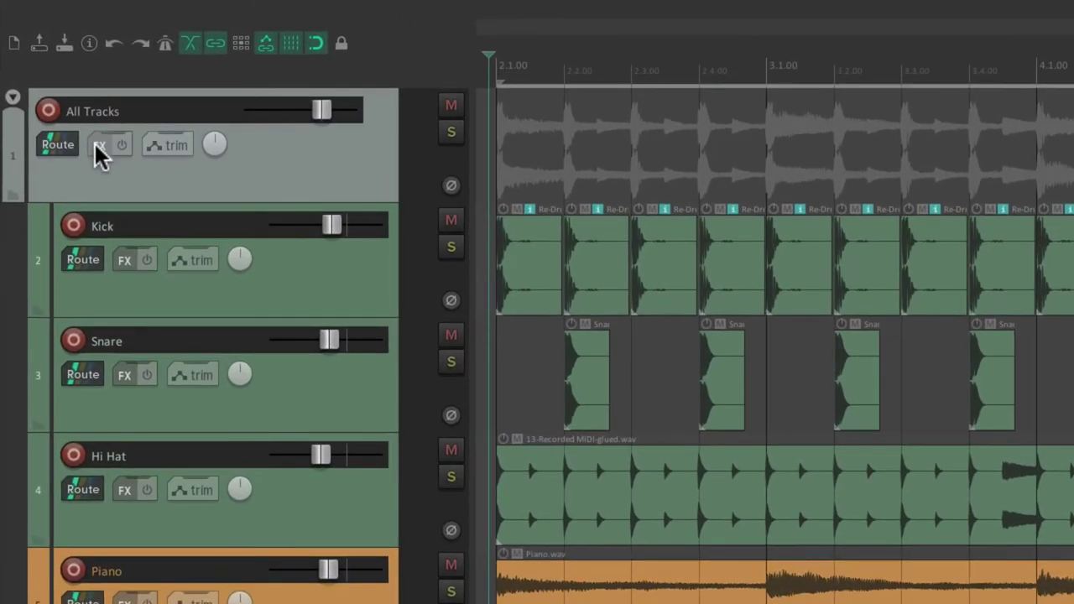
Load the Cockos ReaEQ plugin onto the All Tracks folder
{"action": "left_click", "coordinate": [95, 143]}
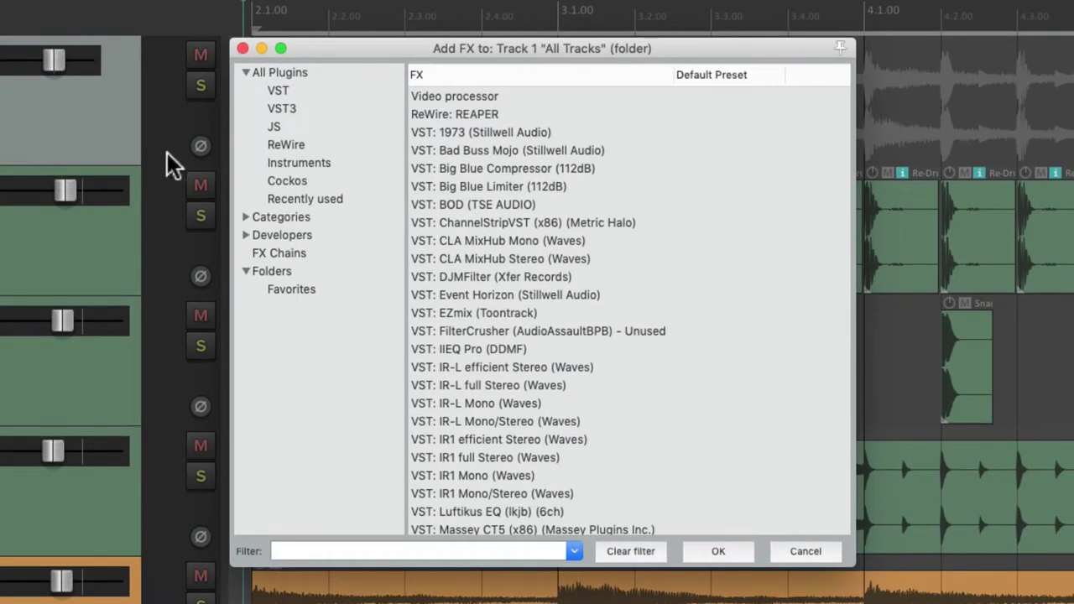
{"action": "left_click", "coordinate": [306, 182]}
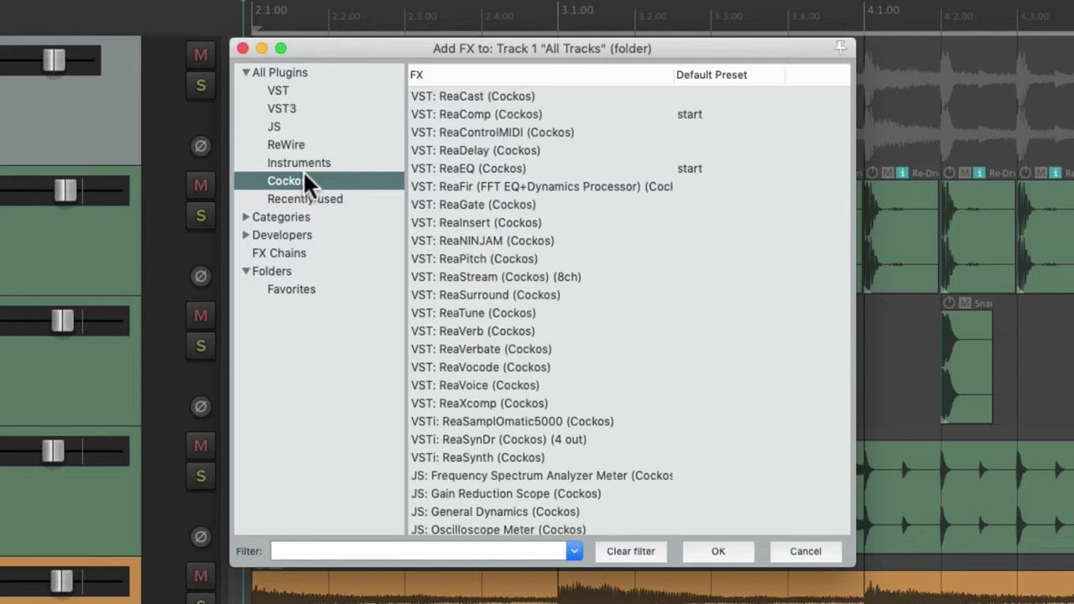
{"action": "left_click", "coordinate": [540, 168]}
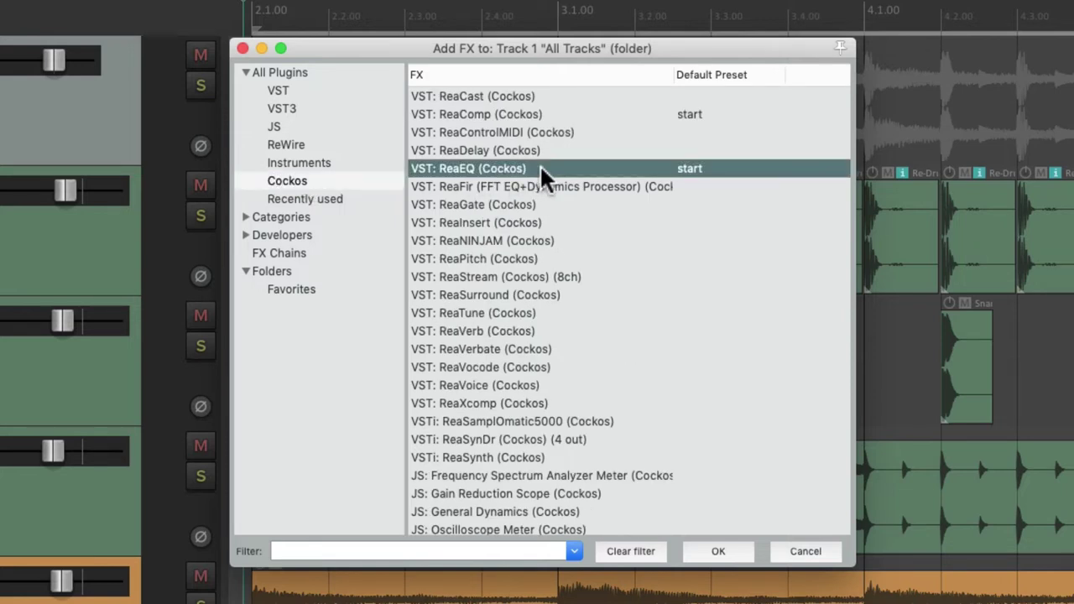
{"action": "double_click", "coordinate": [540, 166]}
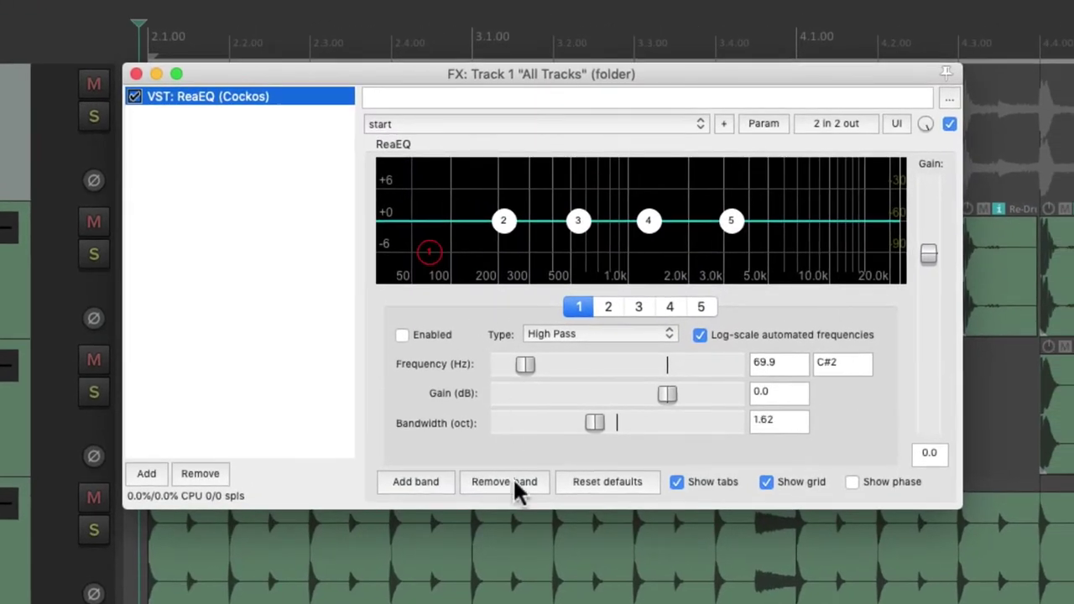
Reduce ReaEQ to one low-pass band and audition its cutoff swept to about 600 Hz
{"action": "left_click", "coordinate": [513, 478]}
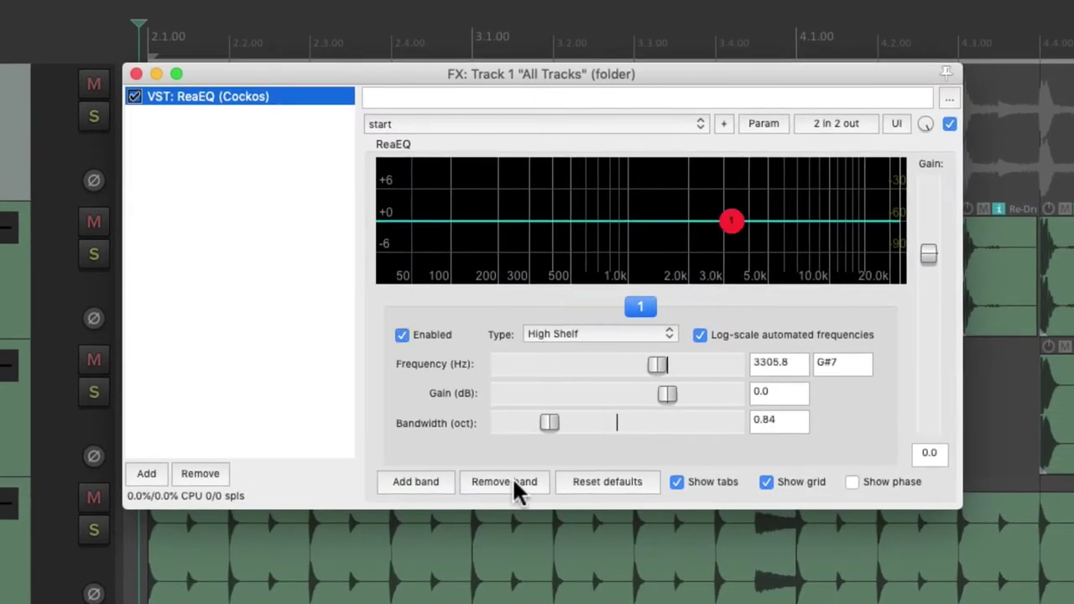
{"action": "left_click", "coordinate": [617, 334]}
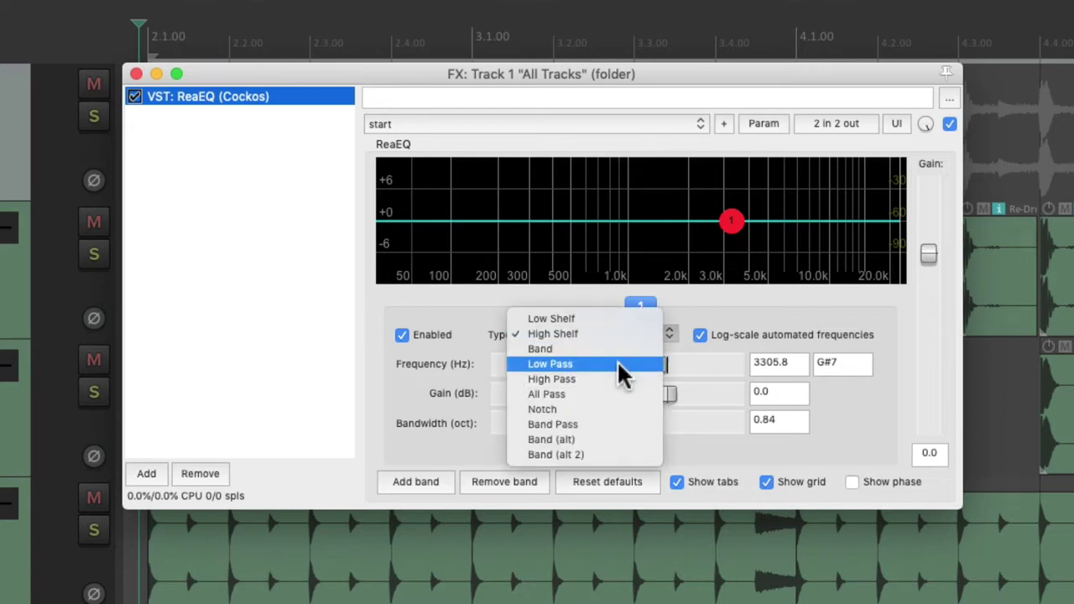
{"action": "left_click", "coordinate": [619, 366]}
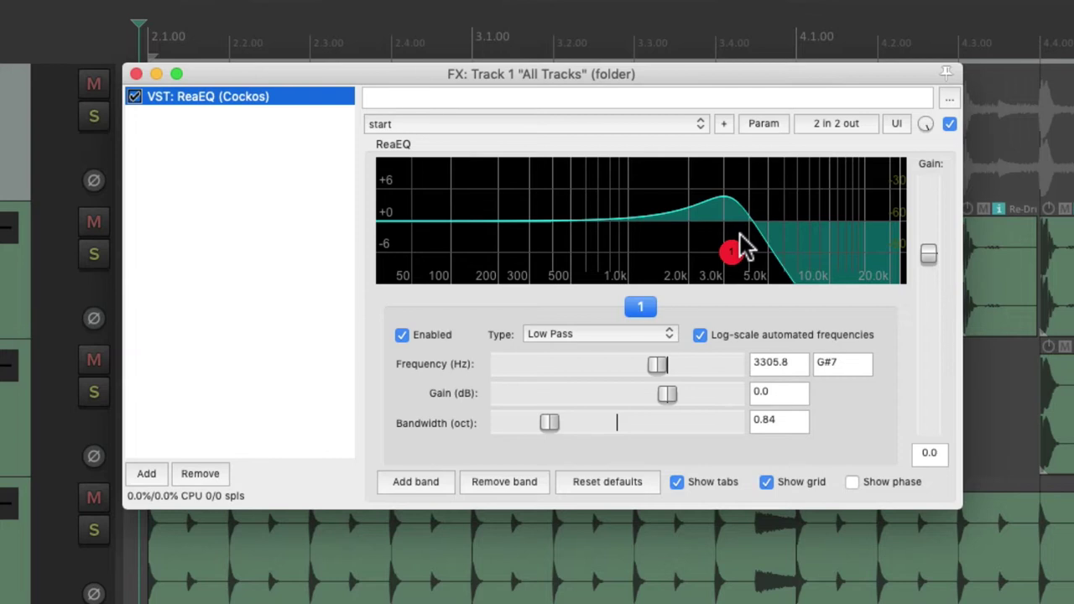
{"action": "key", "text": "space"}
{"action": "mouse_move", "coordinate": [733, 250]}
{"action": "left_mouse_down"}
{"action": "mouse_move", "coordinate": [597, 250]}
{"action": "mouse_move", "coordinate": [868, 240]}
{"action": "mouse_move", "coordinate": [685, 240]}
{"action": "left_mouse_up"}
{"action": "key", "text": "space"}
Audition the band as a high-pass sweep, then remove ReaEQ from the folder
{"action": "left_click", "coordinate": [603, 334]}
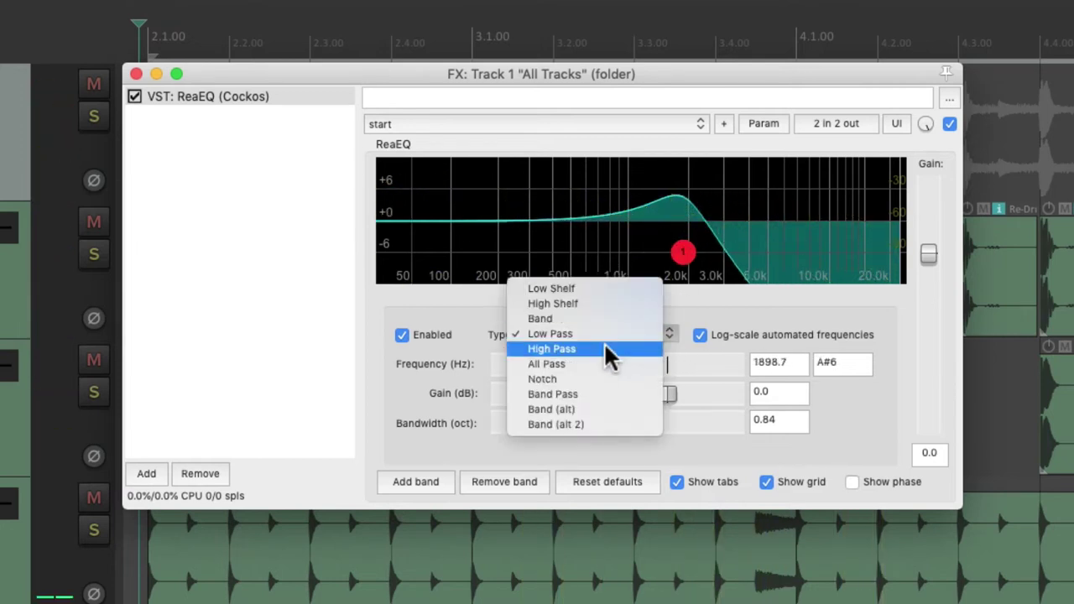
{"action": "left_click", "coordinate": [604, 344]}
{"action": "key", "text": "space"}
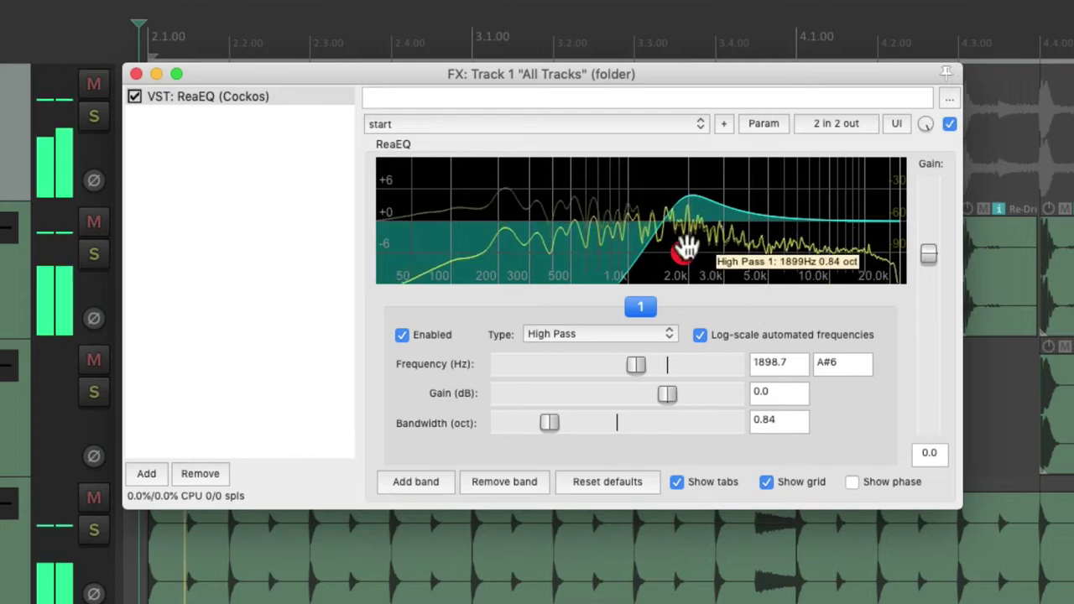
{"action": "mouse_move", "coordinate": [689, 242]}
{"action": "left_mouse_down"}
{"action": "mouse_move", "coordinate": [821, 249]}
{"action": "mouse_move", "coordinate": [587, 221]}
{"action": "mouse_move", "coordinate": [794, 226]}
{"action": "mouse_move", "coordinate": [621, 218]}
{"action": "left_mouse_up"}
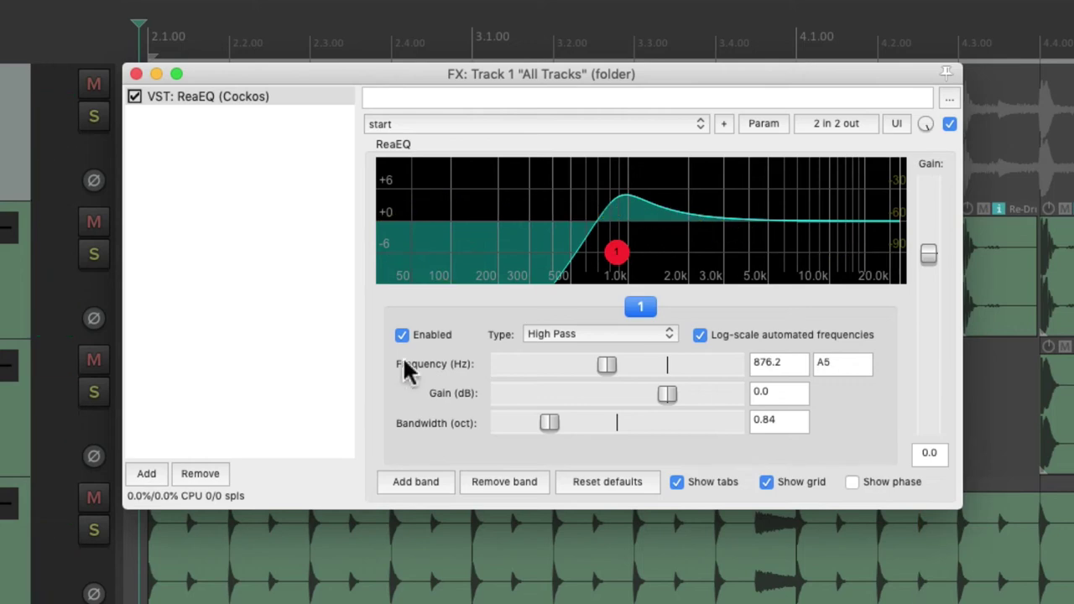
{"action": "left_click", "coordinate": [213, 471]}
Load ReaComp on All Tracks and lower its threshold toward -30 dB during playback
{"action": "double_click", "coordinate": [274, 276]}
{"action": "left_click", "coordinate": [514, 115]}
{"action": "double_click", "coordinate": [578, 118]}
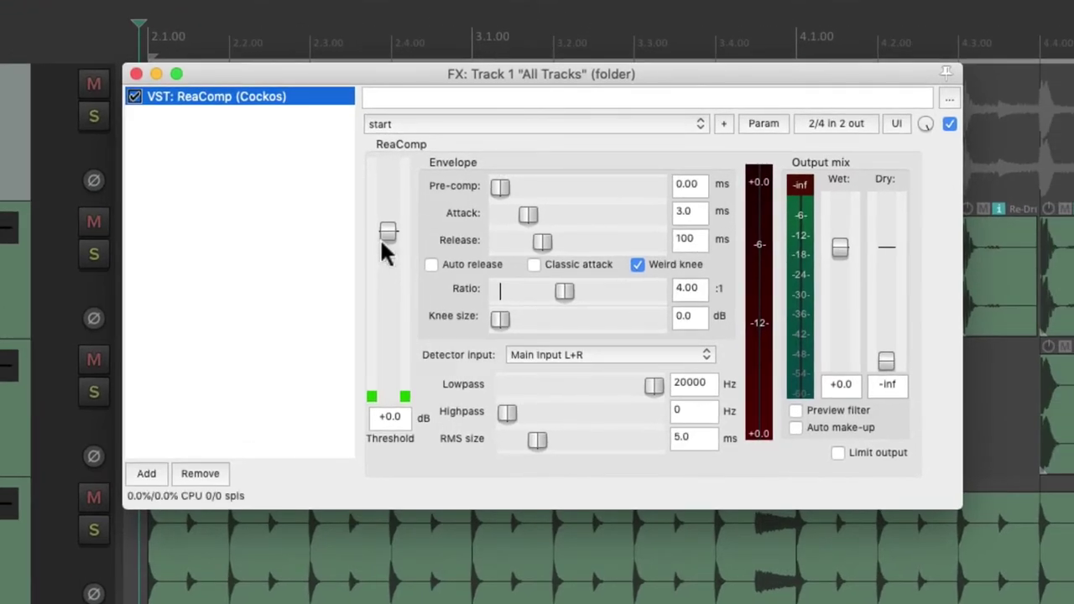
{"action": "key", "text": "space"}
{"action": "mouse_move", "coordinate": [386, 233]}
{"action": "left_mouse_down"}
{"action": "mouse_move", "coordinate": [391, 335]}
{"action": "mouse_move", "coordinate": [391, 313]}
{"action": "left_mouse_up"}
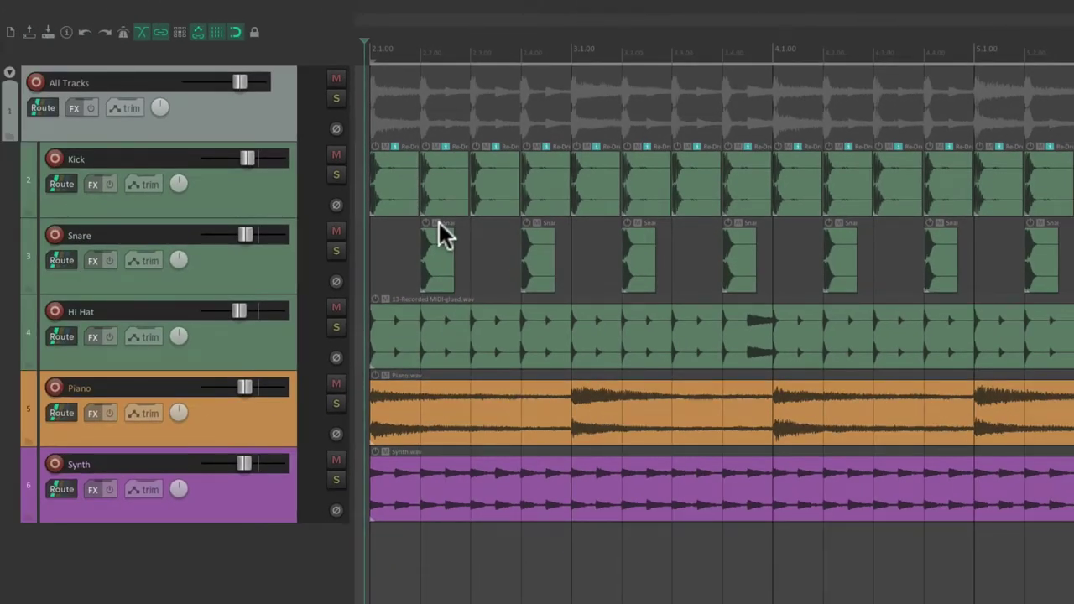
Add an 'Instruments' track above Piano and make it a folder holding Piano and Synth
{"action": "double_click", "coordinate": [264, 551]}
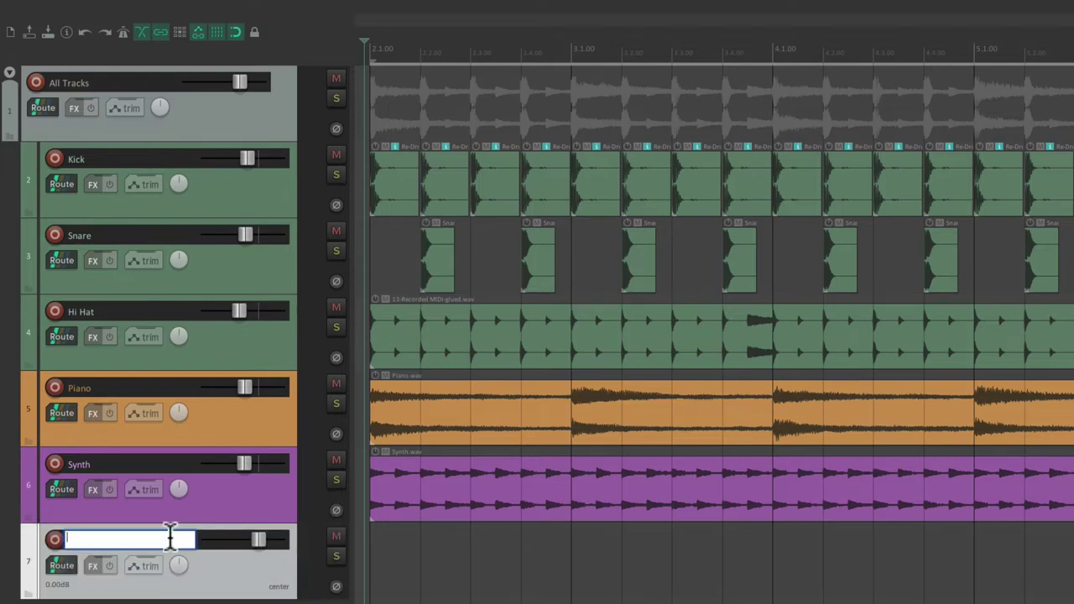
{"action": "type", "text": "Instruments"}
{"action": "key", "text": "Return"}
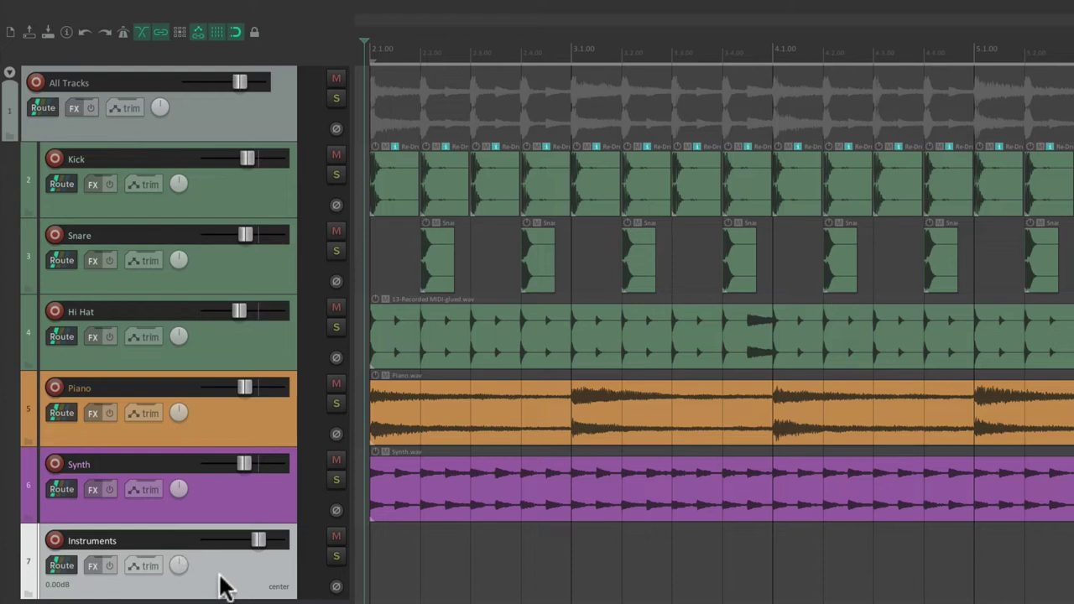
{"action": "left_click_drag", "start_coordinate": [222, 583], "coordinate": [205, 367]}
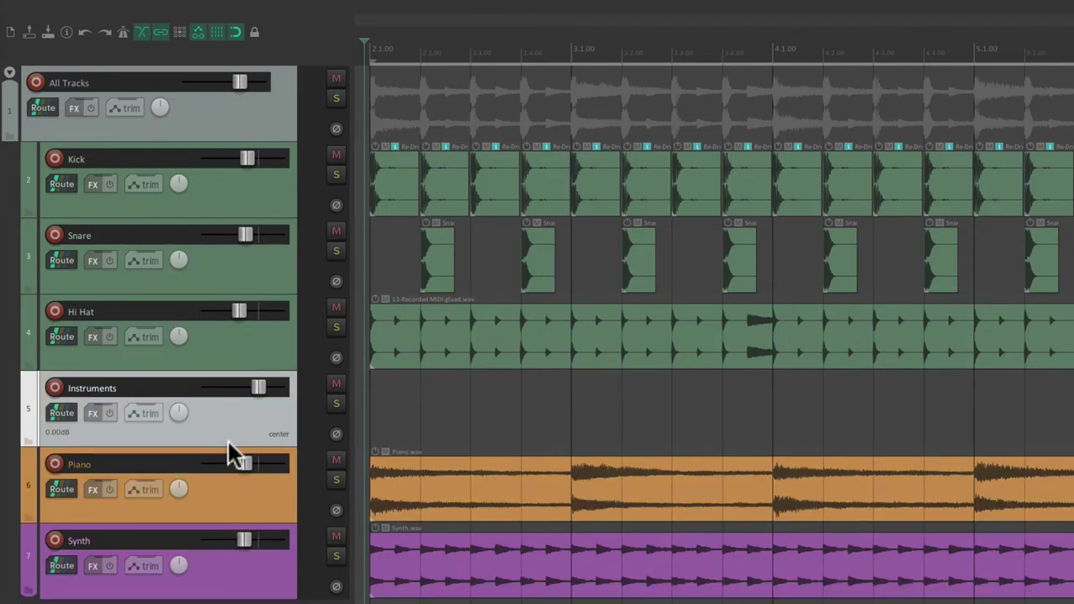
{"action": "left_click", "coordinate": [28, 437]}
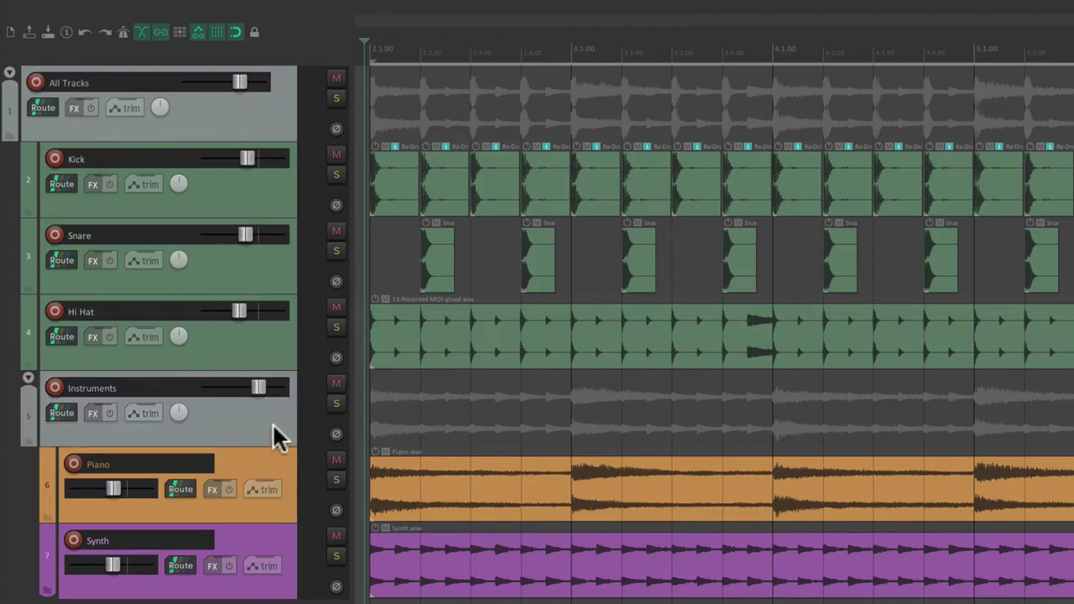
{"action": "key", "text": "space"}
{"action": "left_click", "coordinate": [337, 405]}
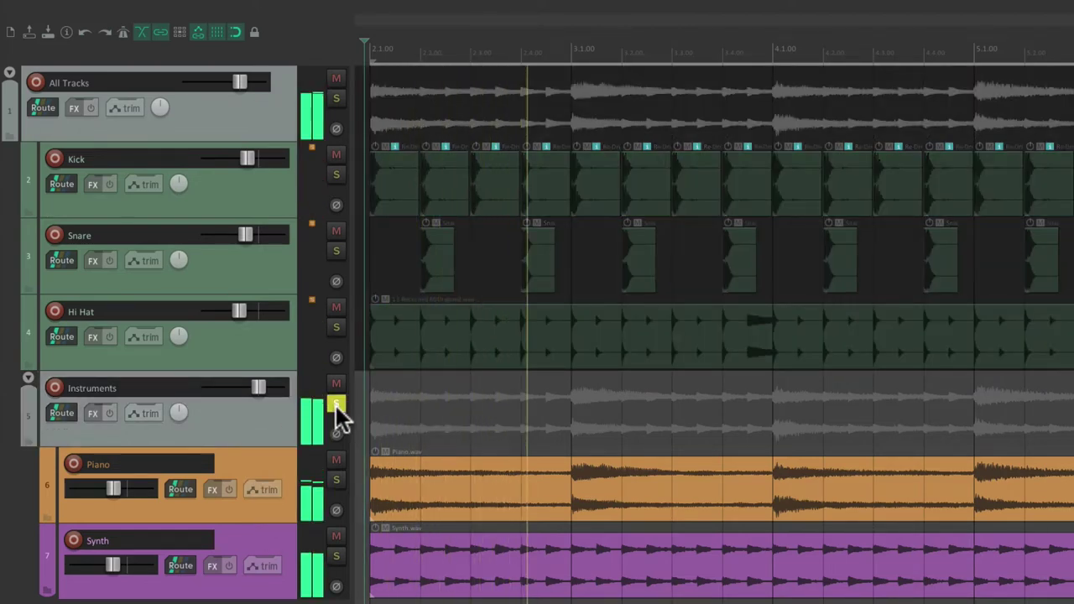
{"action": "left_click", "coordinate": [337, 404]}
{"action": "left_click_drag", "start_coordinate": [259, 387], "coordinate": [254, 387]}
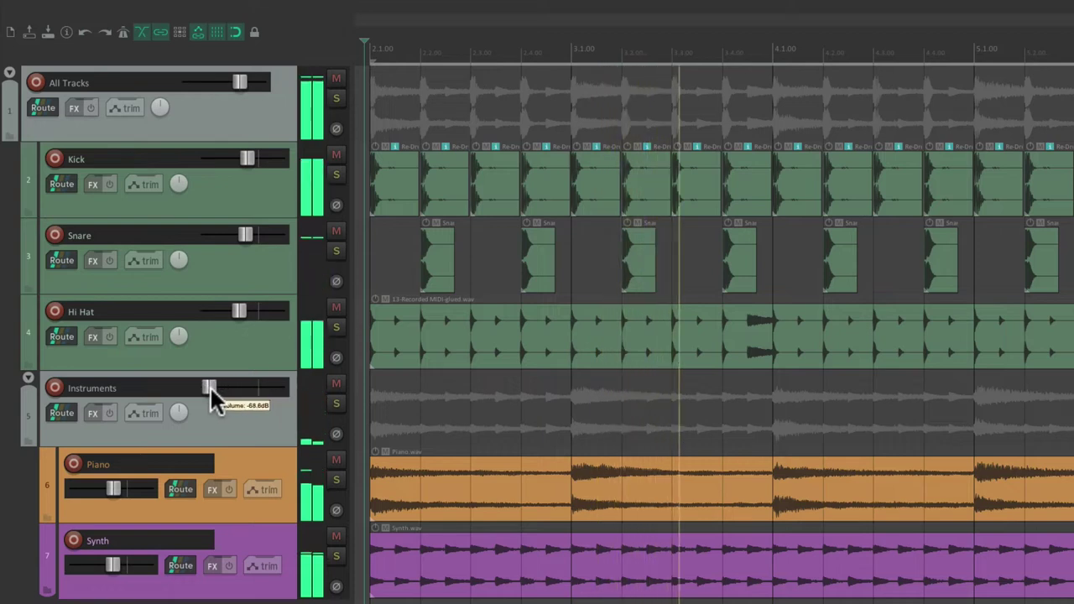
{"action": "double_click", "coordinate": [258, 387]}
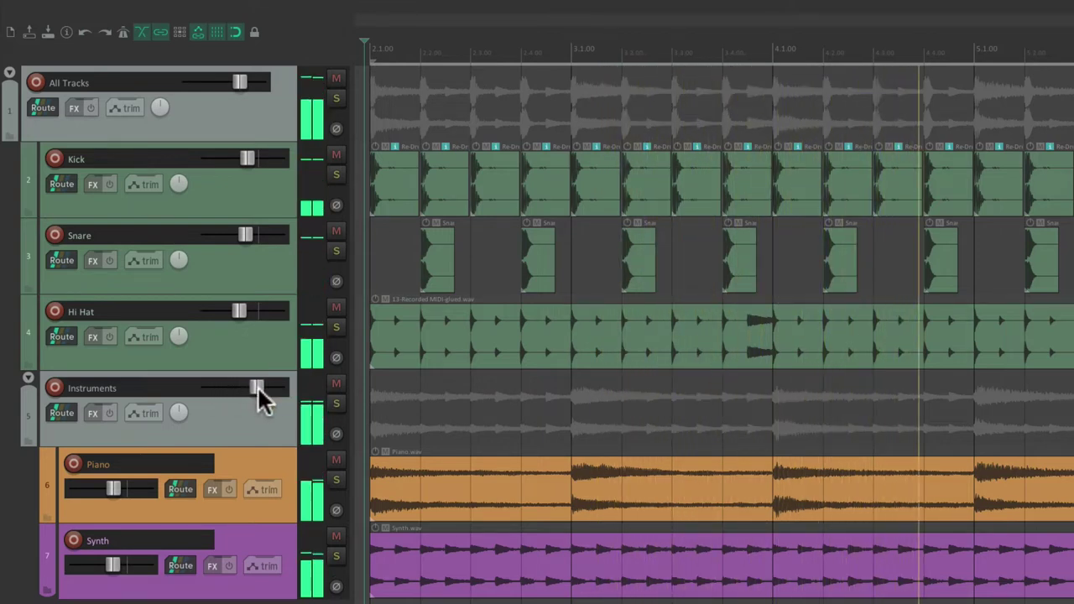
{"action": "left_click", "coordinate": [336, 385]}
{"action": "key", "text": "space"}
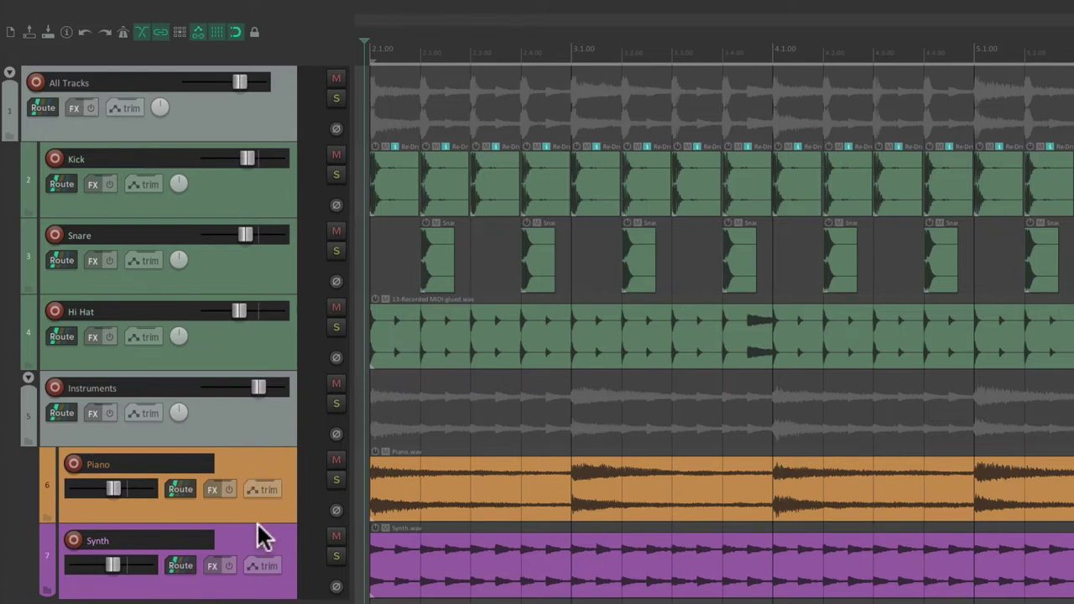
{"action": "key", "text": "space"}
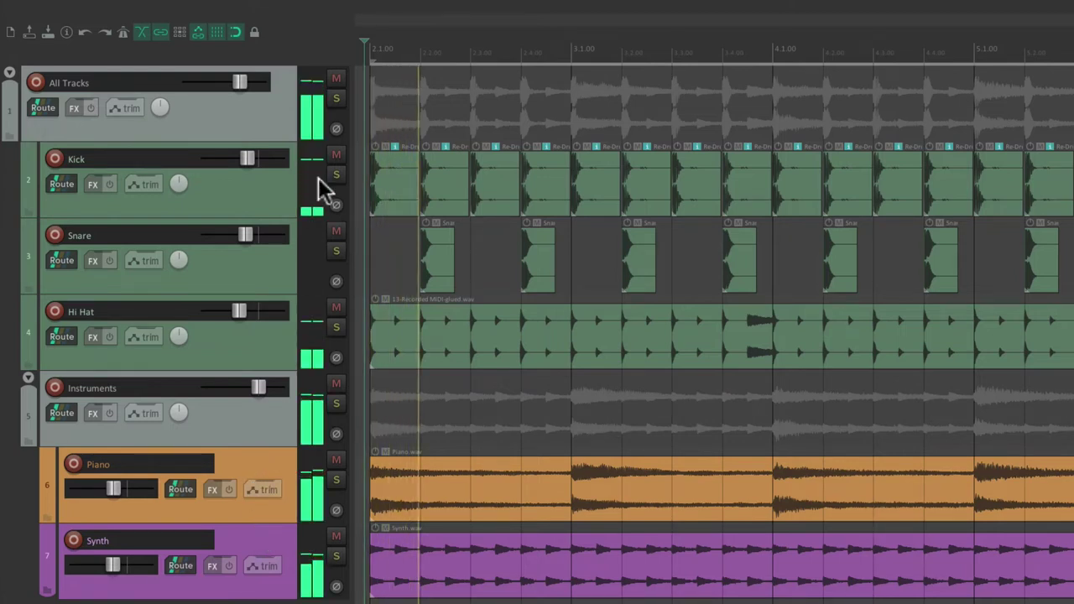
{"action": "left_click", "coordinate": [336, 99]}
{"action": "left_click", "coordinate": [334, 78]}
{"action": "left_click_drag", "start_coordinate": [240, 82], "coordinate": [240, 82]}
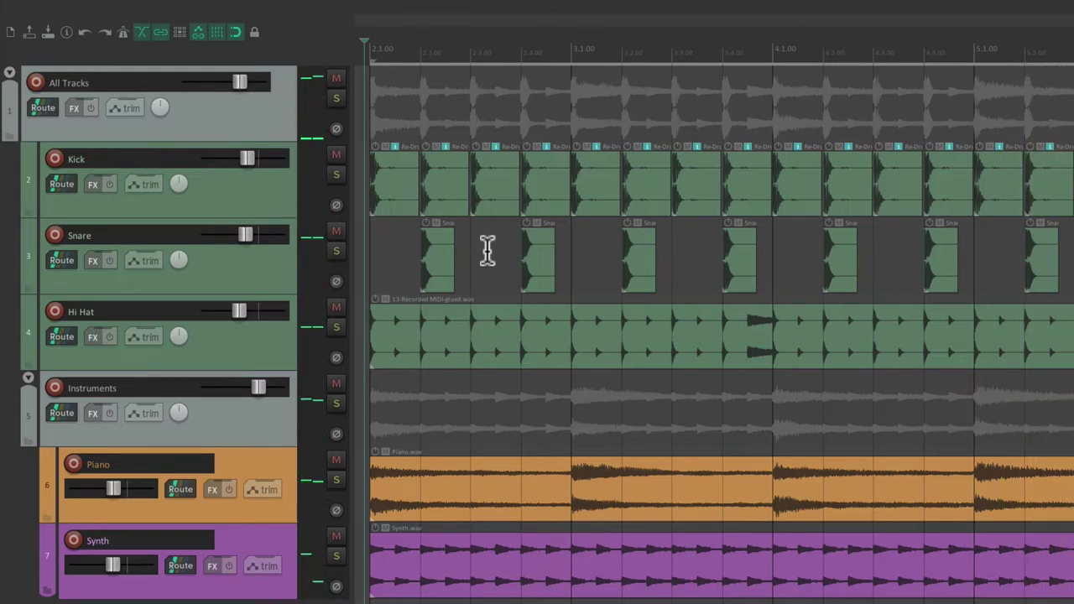
{"action": "key", "text": "space"}
Add a new track at the end of the list named 'Drums'
{"action": "scroll", "coordinate": [487, 249], "scroll_direction": "down", "scroll_amount": 1}
{"action": "double_click", "coordinate": [248, 577]}
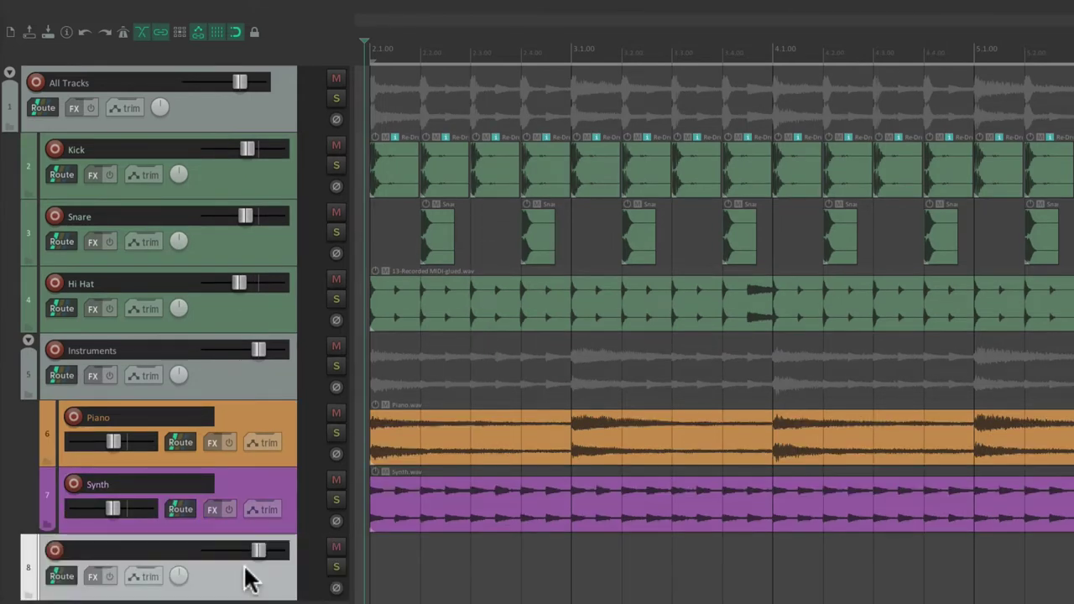
{"action": "double_click", "coordinate": [160, 551]}
{"action": "type", "text": "Drums"}
{"action": "key", "text": "Return"}
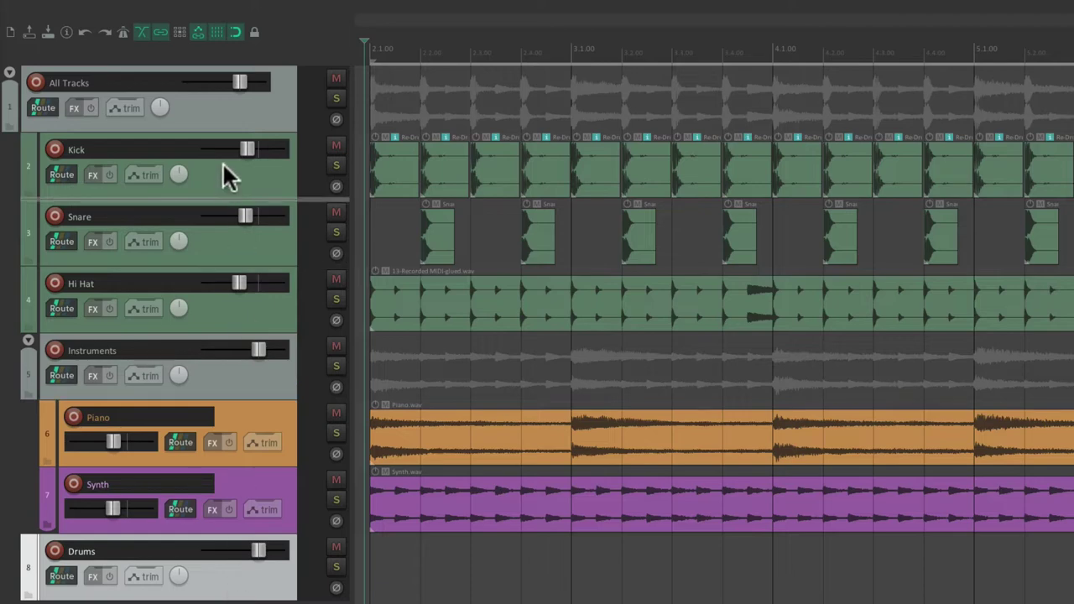
Place Drums directly under All Tracks and move Kick, Snare and Hi Hat into it
{"action": "left_click_drag", "start_coordinate": [220, 144], "coordinate": [239, 201]}
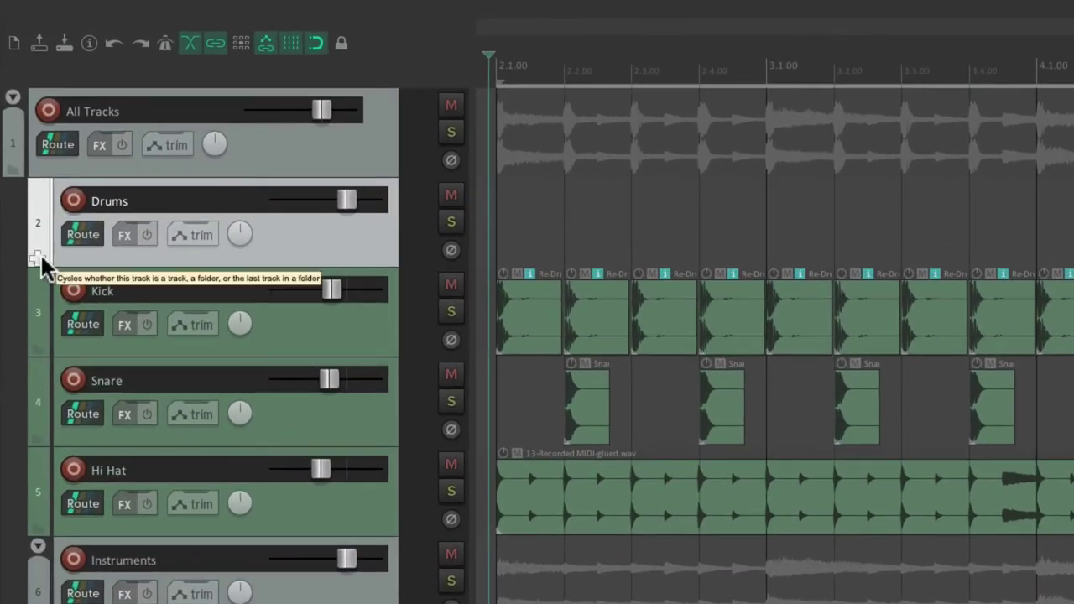
{"action": "left_click", "coordinate": [313, 324]}
{"action": "left_click", "coordinate": [326, 505], "text": "shift"}
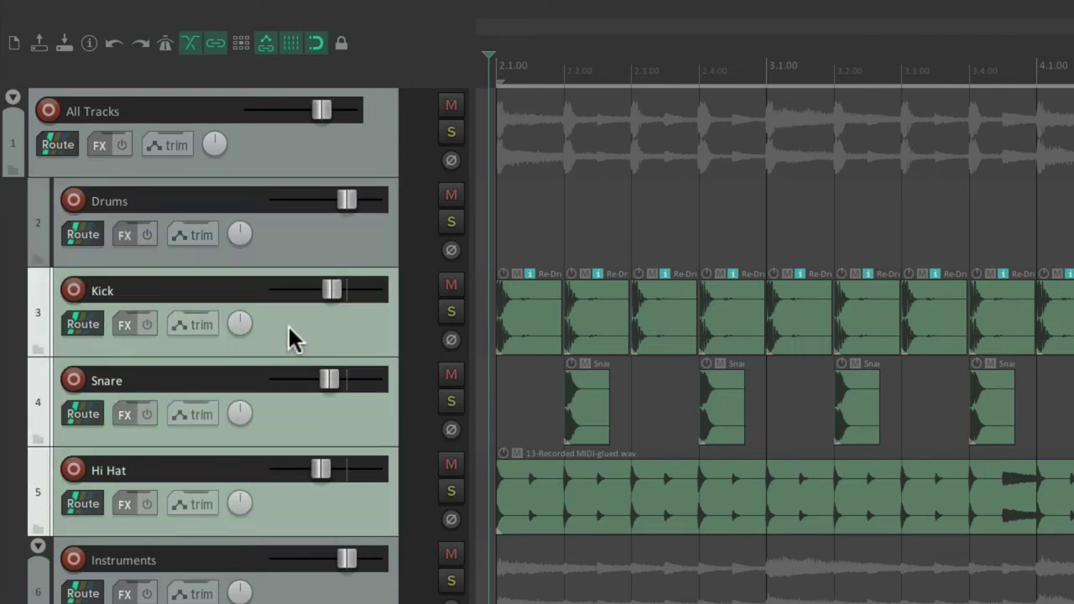
{"action": "left_click_drag", "start_coordinate": [288, 324], "coordinate": [294, 235]}
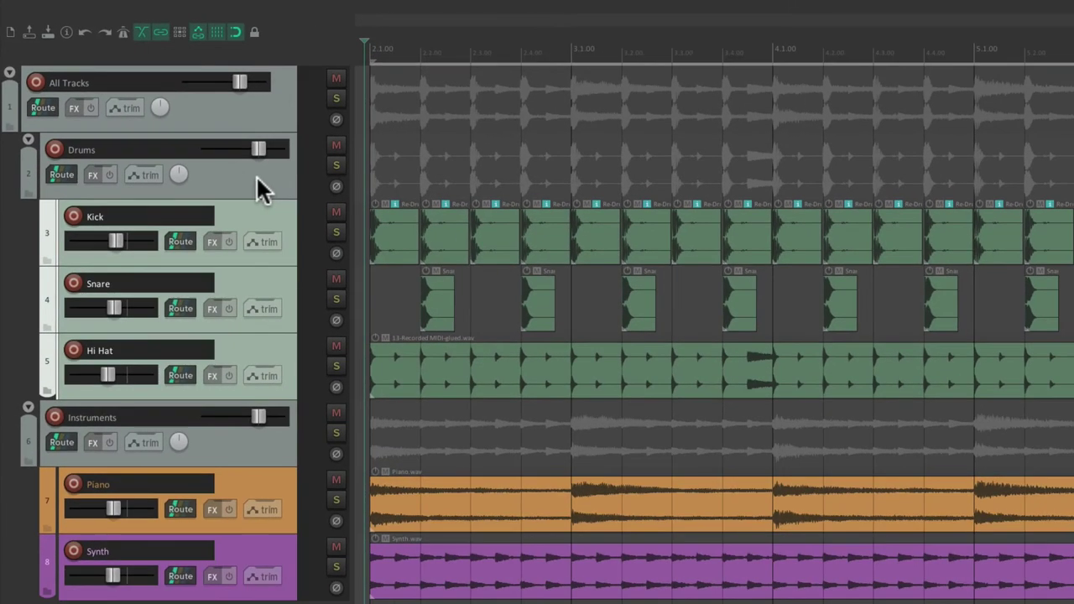
{"action": "left_click", "coordinate": [257, 185]}
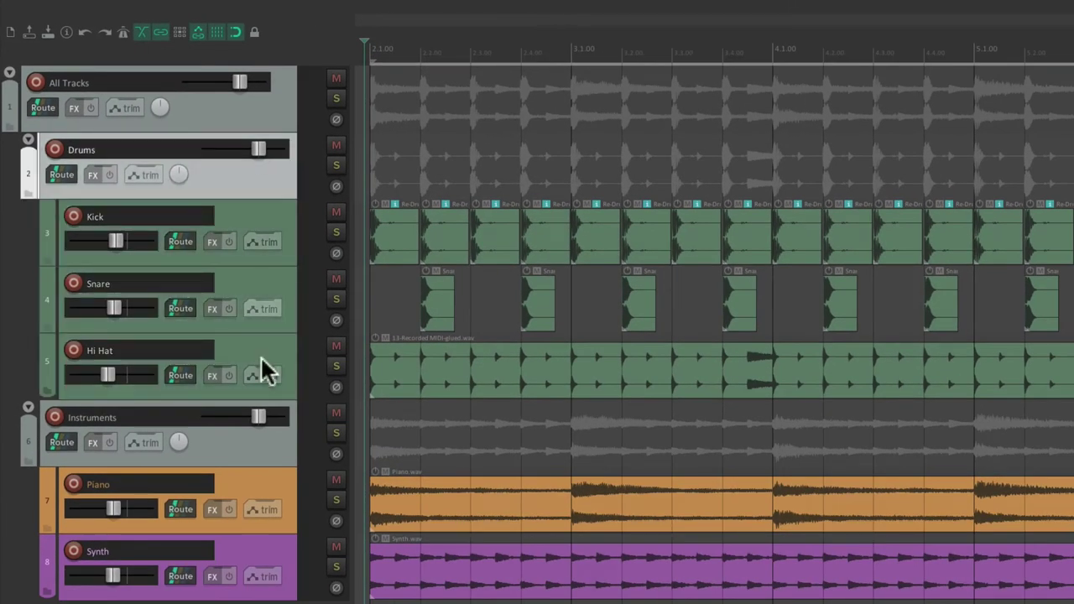
{"action": "left_click", "coordinate": [246, 440]}
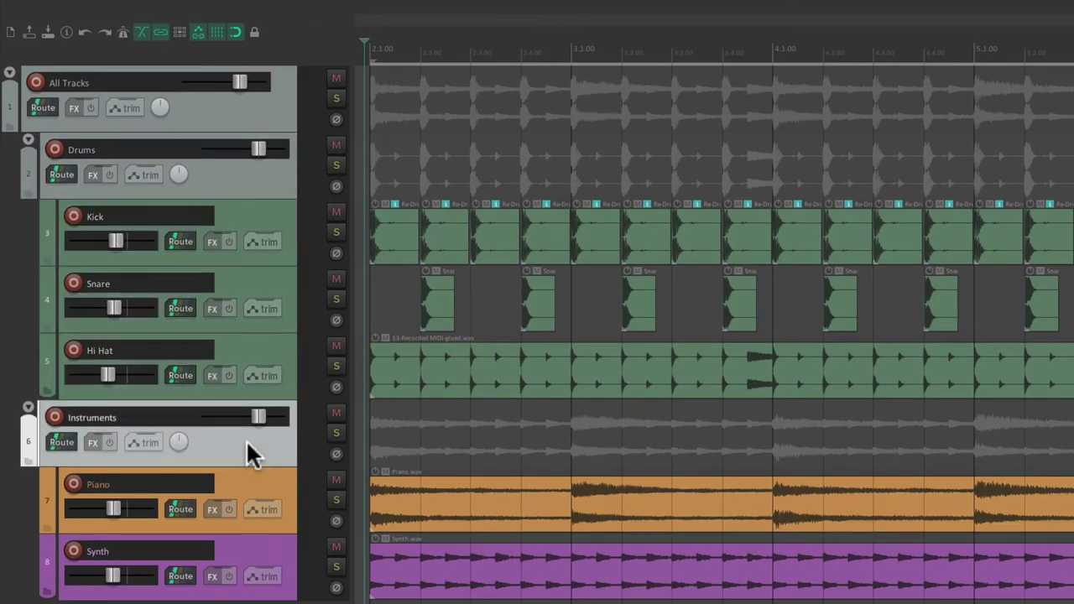
{"action": "left_click", "coordinate": [258, 105]}
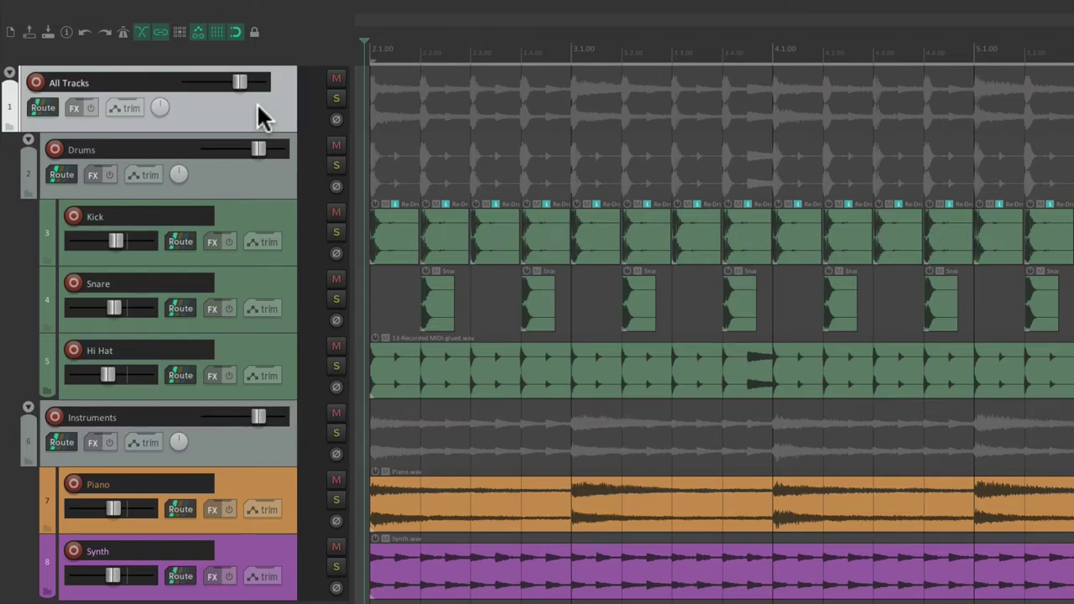
{"action": "left_click", "coordinate": [335, 80]}
{"action": "key", "text": "space"}
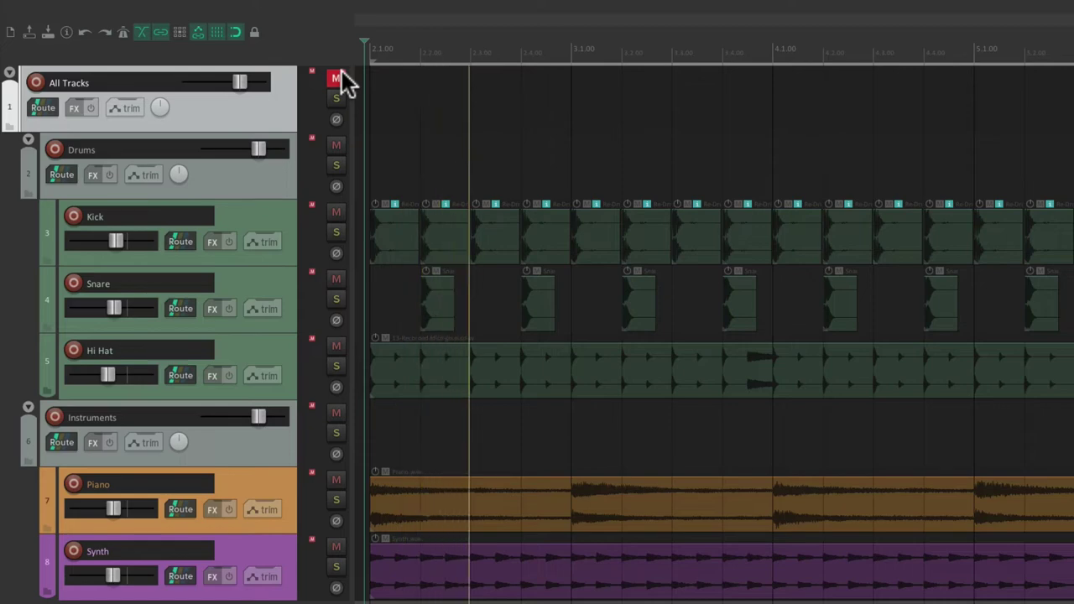
{"action": "left_click", "coordinate": [339, 77]}
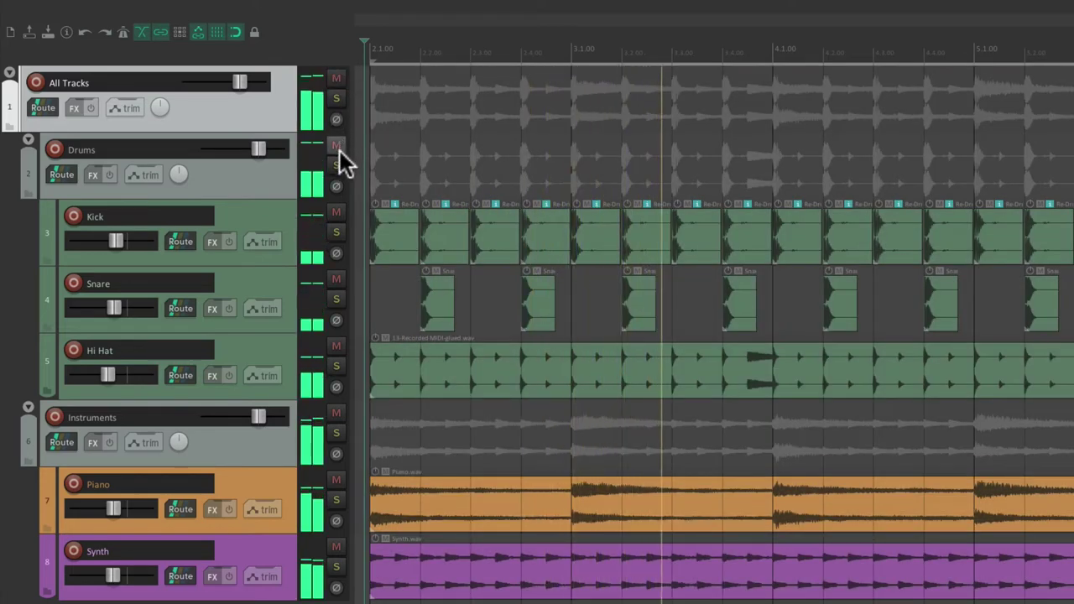
{"action": "left_click", "coordinate": [336, 165]}
{"action": "left_click", "coordinate": [336, 165]}
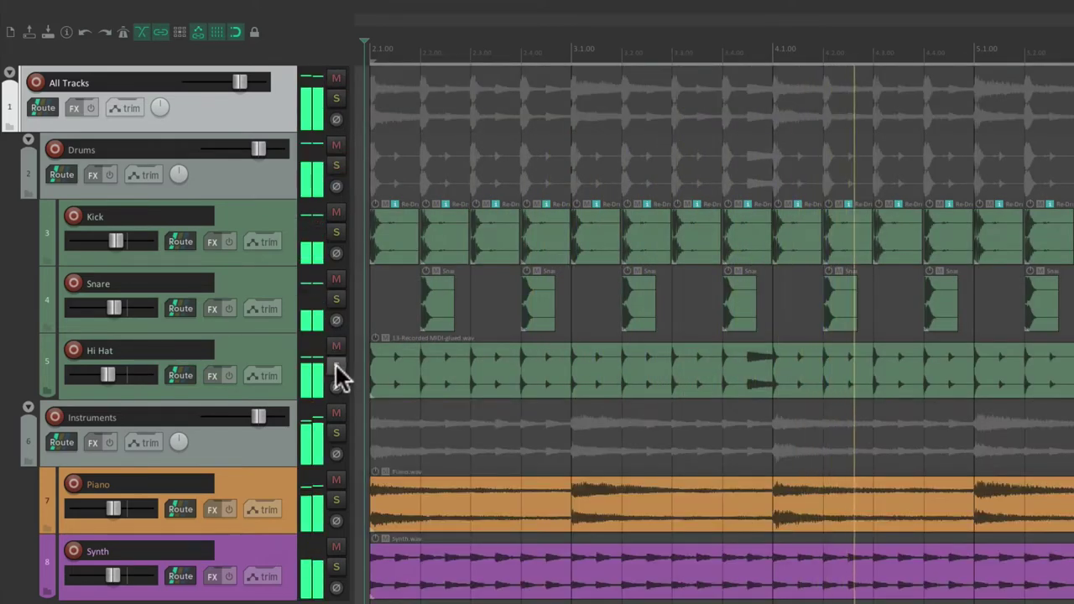
{"action": "left_click", "coordinate": [334, 430]}
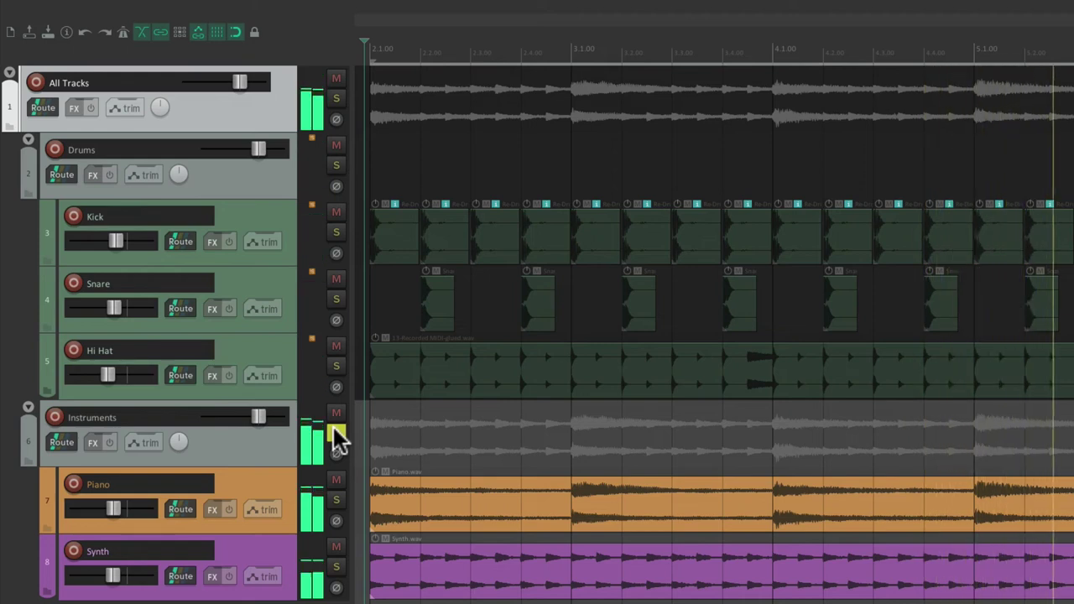
{"action": "left_click", "coordinate": [334, 430]}
{"action": "mouse_move", "coordinate": [257, 414]}
{"action": "left_mouse_down"}
{"action": "mouse_move", "coordinate": [213, 418]}
{"action": "mouse_move", "coordinate": [259, 418]}
{"action": "left_mouse_up"}
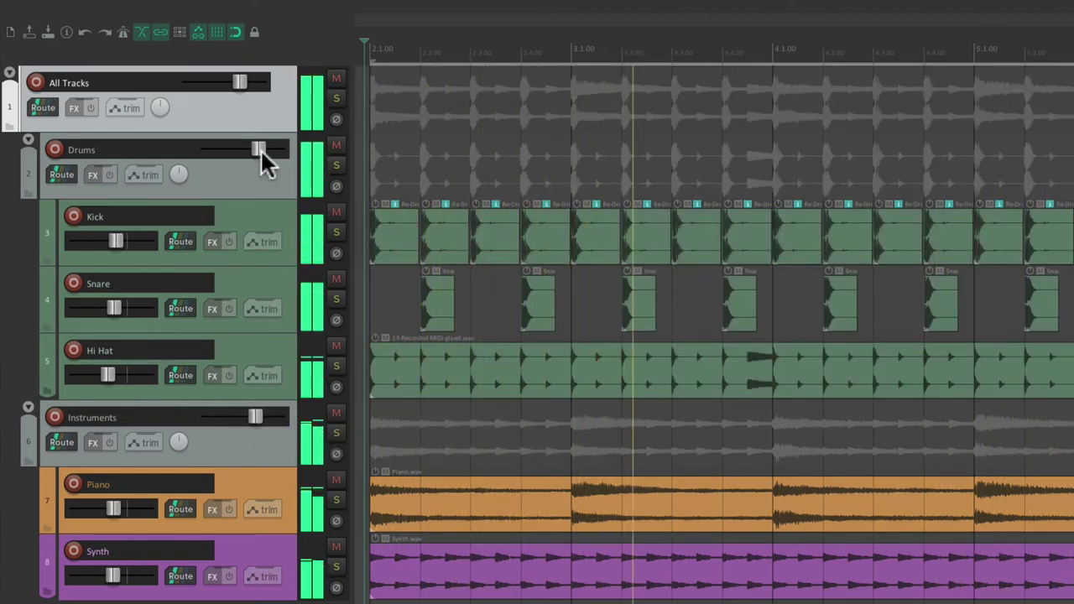
{"action": "mouse_move", "coordinate": [260, 149]}
{"action": "left_mouse_down"}
{"action": "mouse_move", "coordinate": [206, 151]}
{"action": "mouse_move", "coordinate": [259, 151]}
{"action": "left_mouse_up"}
{"action": "mouse_move", "coordinate": [240, 82]}
{"action": "left_mouse_down"}
{"action": "mouse_move", "coordinate": [202, 83]}
{"action": "mouse_move", "coordinate": [238, 83]}
{"action": "left_mouse_up"}
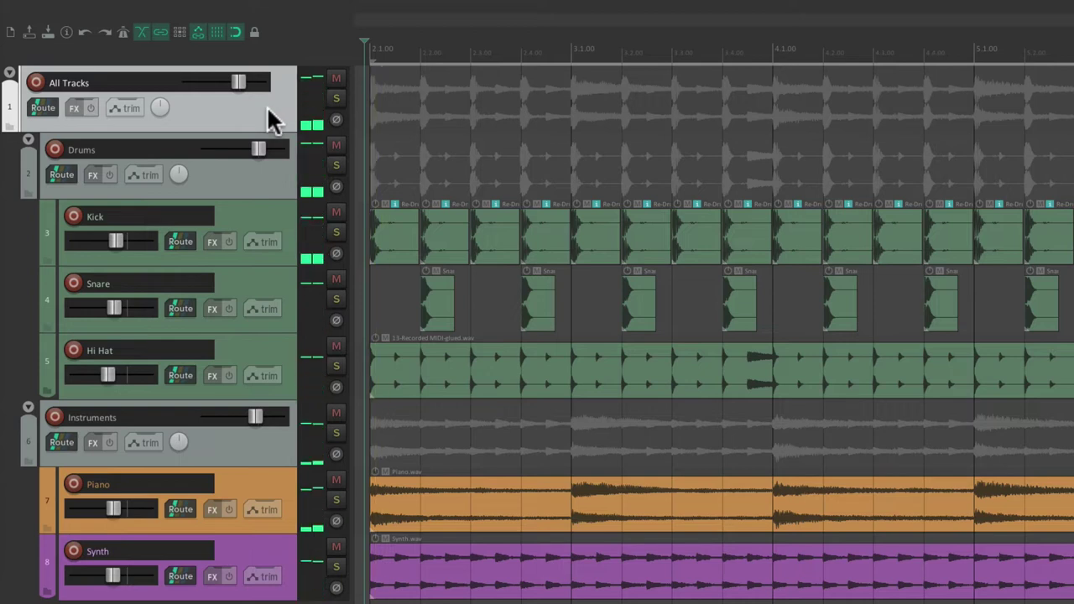
{"action": "key", "text": "space"}
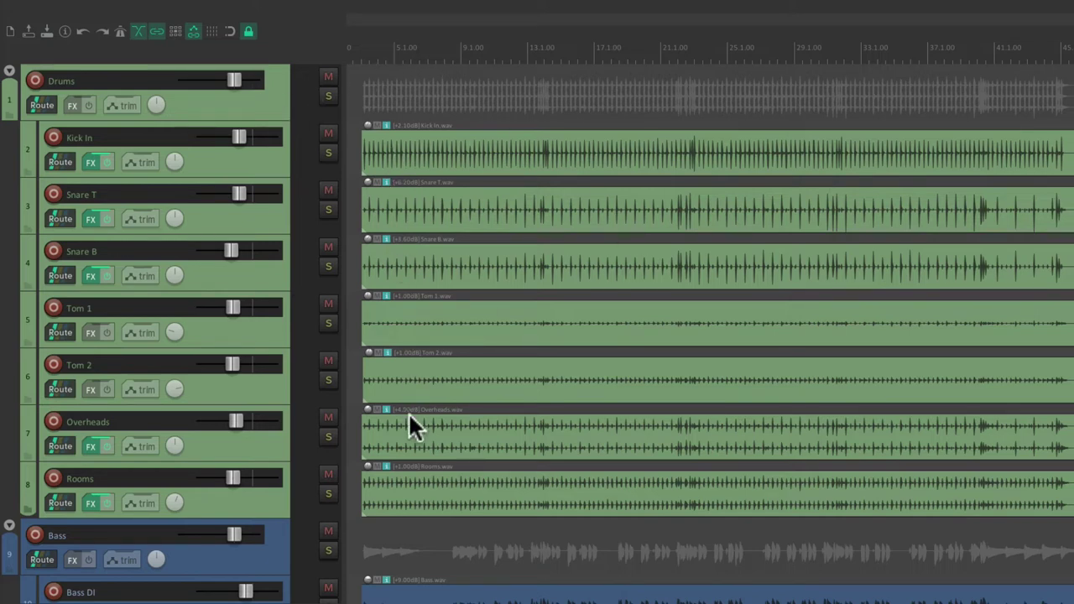
{"action": "scroll", "coordinate": [537, 328], "scroll_direction": "down", "scroll_amount": 3}
{"action": "scroll", "coordinate": [542, 332], "scroll_direction": "down", "scroll_amount": 2}
{"action": "scroll", "coordinate": [540, 323], "scroll_direction": "down", "scroll_amount": 1}
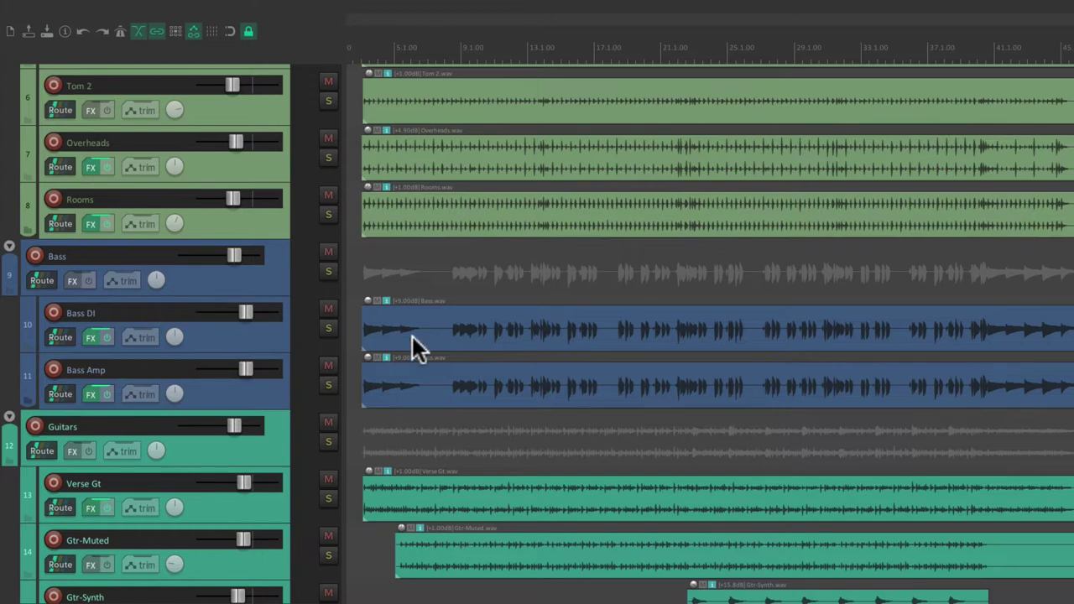
{"action": "scroll", "coordinate": [538, 344], "scroll_direction": "down", "scroll_amount": 4}
{"action": "scroll", "coordinate": [538, 344], "scroll_direction": "down", "scroll_amount": 1}
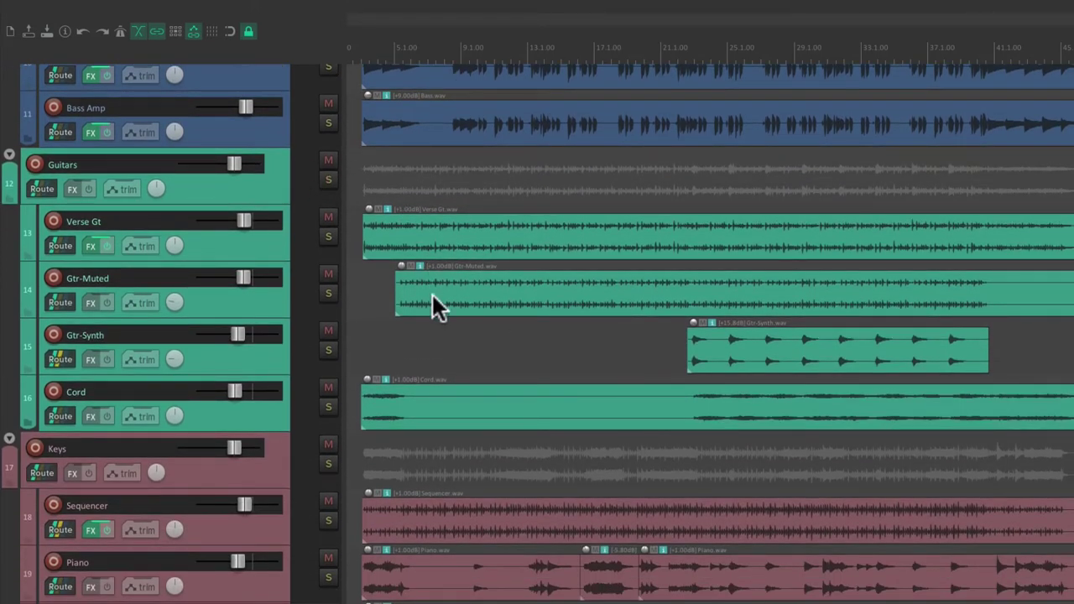
{"action": "scroll", "coordinate": [521, 301], "scroll_direction": "down", "scroll_amount": 3}
{"action": "scroll", "coordinate": [522, 302], "scroll_direction": "down", "scroll_amount": 1}
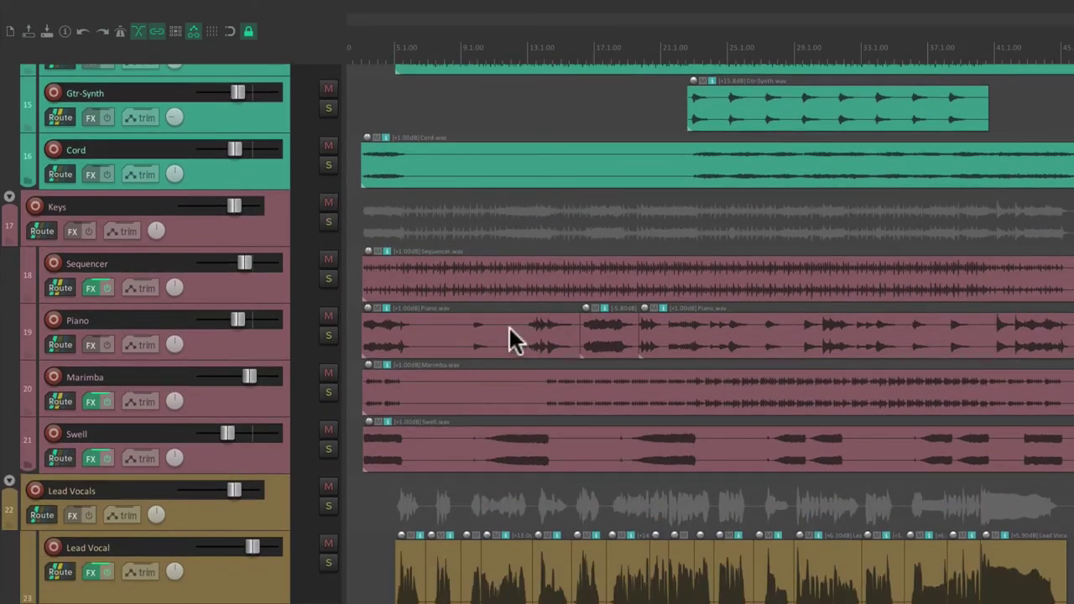
{"action": "scroll", "coordinate": [511, 331], "scroll_direction": "down", "scroll_amount": 1}
{"action": "scroll", "coordinate": [511, 332], "scroll_direction": "down", "scroll_amount": 3}
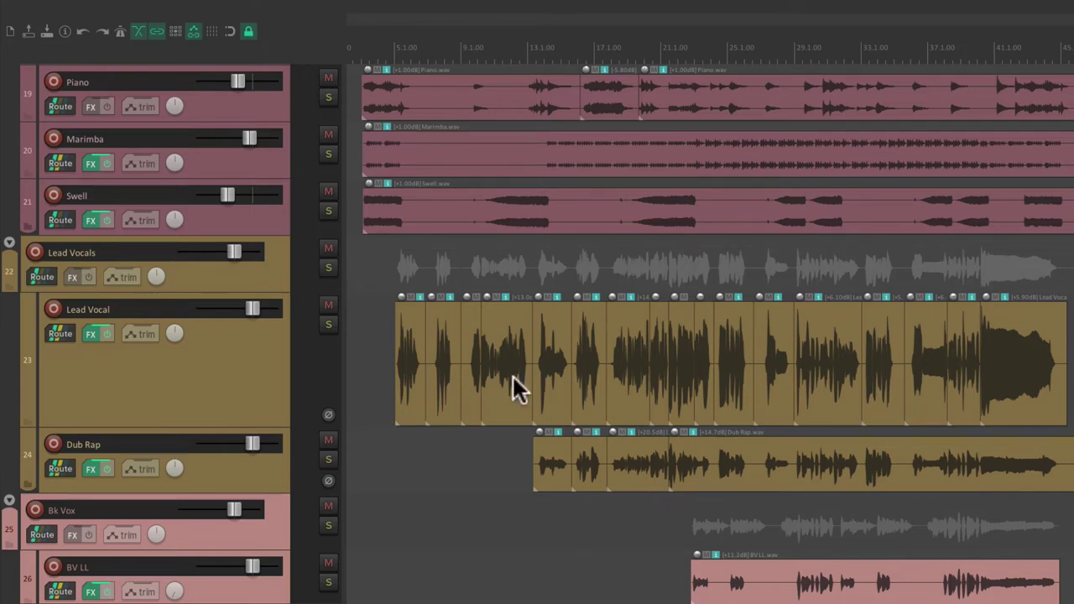
{"action": "scroll", "coordinate": [514, 379], "scroll_direction": "down", "scroll_amount": 2}
{"action": "scroll", "coordinate": [514, 380], "scroll_direction": "down", "scroll_amount": 2}
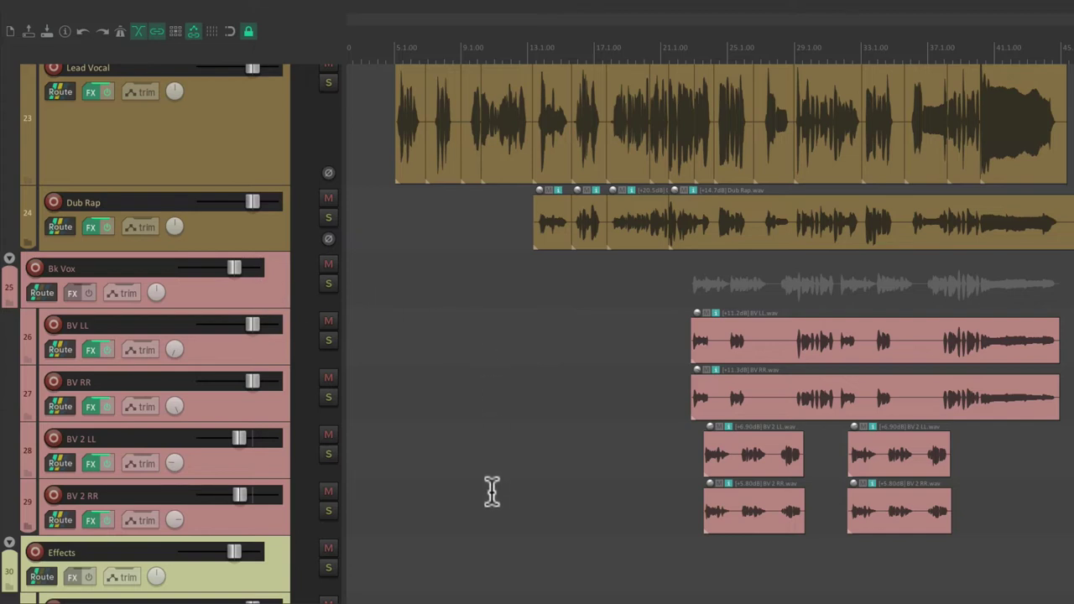
{"action": "scroll", "coordinate": [515, 399], "scroll_direction": "down", "scroll_amount": 3}
{"action": "scroll", "coordinate": [516, 400], "scroll_direction": "down", "scroll_amount": 1}
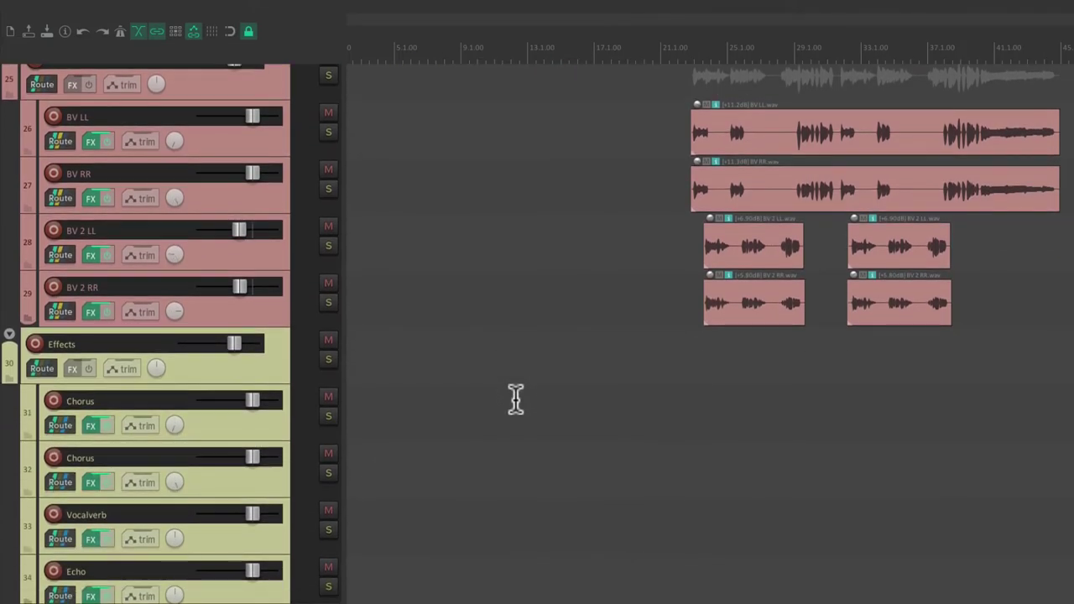
{"action": "scroll", "coordinate": [431, 355], "scroll_direction": "down", "scroll_amount": 1}
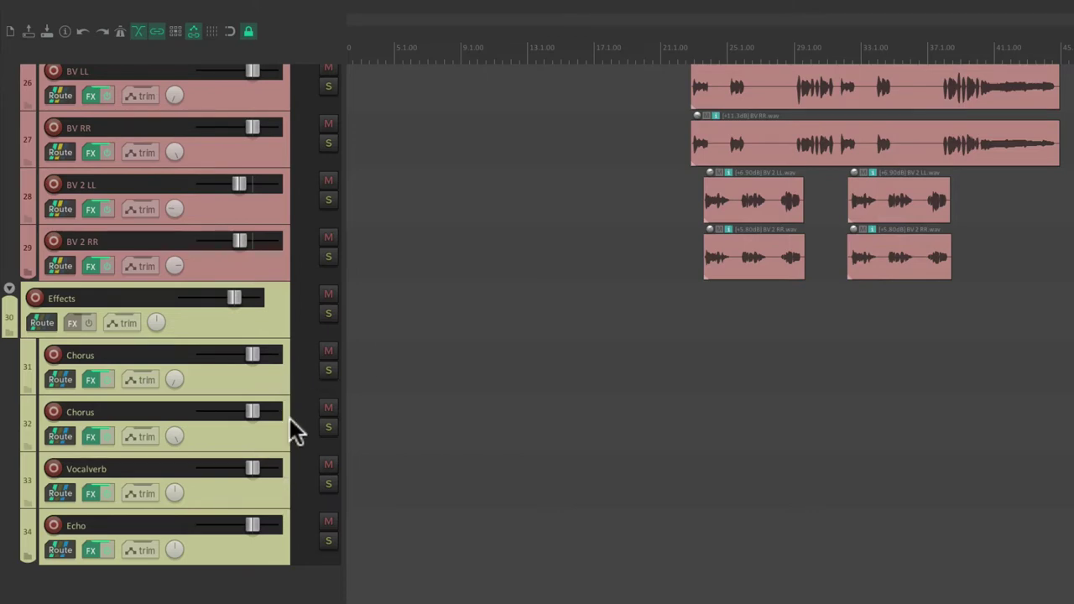
{"action": "scroll", "coordinate": [493, 326], "scroll_direction": "up", "scroll_amount": 6}
{"action": "scroll", "coordinate": [493, 325], "scroll_direction": "up", "scroll_amount": 3}
{"action": "scroll", "coordinate": [494, 326], "scroll_direction": "up", "scroll_amount": 9}
{"action": "scroll", "coordinate": [493, 326], "scroll_direction": "up", "scroll_amount": 2}
{"action": "scroll", "coordinate": [494, 325], "scroll_direction": "up", "scroll_amount": 2}
{"action": "scroll", "coordinate": [494, 325], "scroll_direction": "up", "scroll_amount": 8}
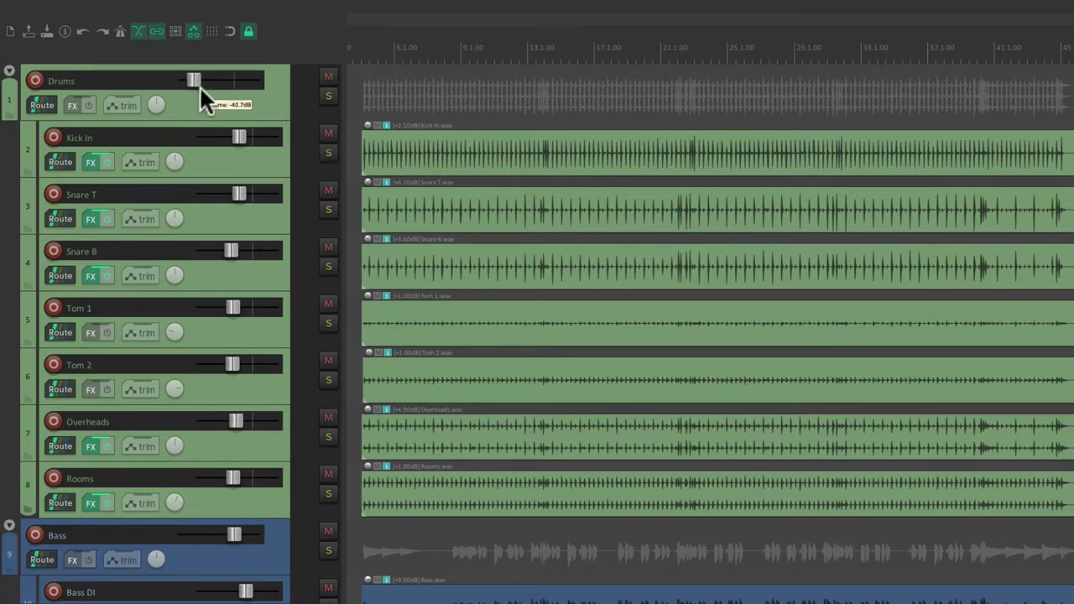
{"action": "left_click_drag", "start_coordinate": [232, 78], "coordinate": [227, 78]}
{"action": "scroll", "coordinate": [495, 229], "scroll_direction": "down", "scroll_amount": 1}
{"action": "scroll", "coordinate": [496, 233], "scroll_direction": "down", "scroll_amount": 3}
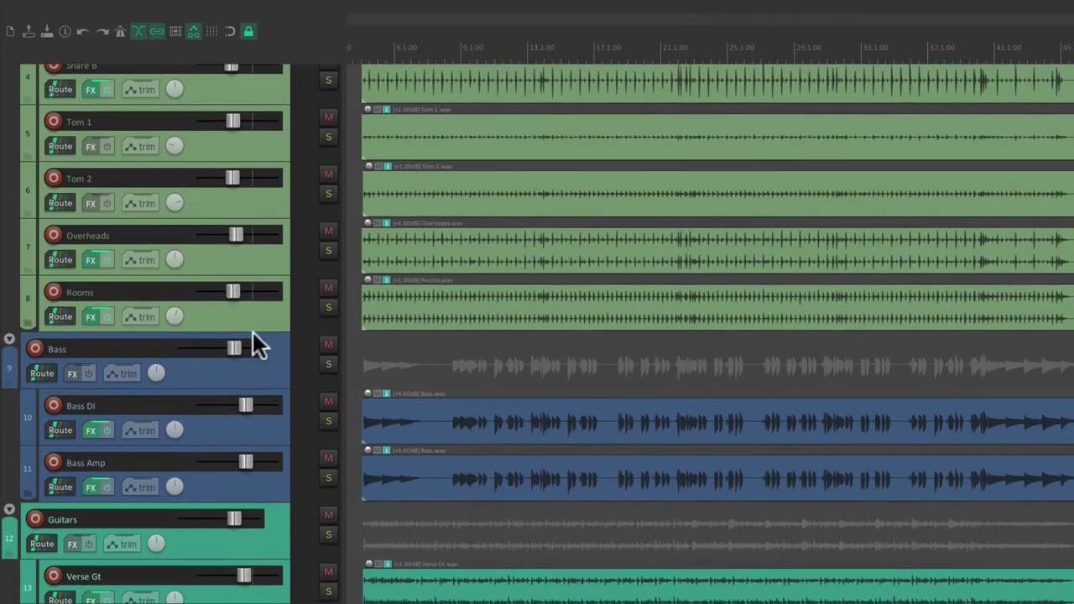
{"action": "mouse_move", "coordinate": [228, 345]}
{"action": "left_mouse_down"}
{"action": "mouse_move", "coordinate": [189, 348]}
{"action": "mouse_move", "coordinate": [215, 348]}
{"action": "left_mouse_up"}
{"action": "scroll", "coordinate": [447, 342], "scroll_direction": "down", "scroll_amount": 1}
{"action": "scroll", "coordinate": [447, 343], "scroll_direction": "down", "scroll_amount": 5}
{"action": "scroll", "coordinate": [448, 343], "scroll_direction": "down", "scroll_amount": 1}
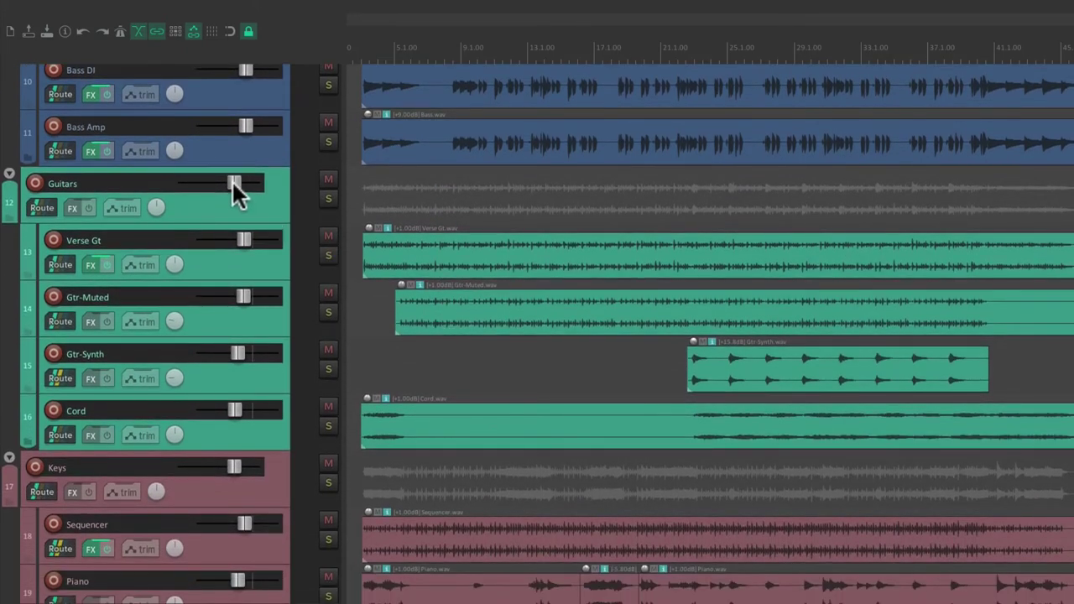
{"action": "mouse_move", "coordinate": [233, 184]}
{"action": "left_mouse_down"}
{"action": "mouse_move", "coordinate": [178, 184]}
{"action": "mouse_move", "coordinate": [234, 185]}
{"action": "left_mouse_up"}
{"action": "scroll", "coordinate": [526, 286], "scroll_direction": "up", "scroll_amount": 4}
{"action": "scroll", "coordinate": [526, 285], "scroll_direction": "up", "scroll_amount": 5}
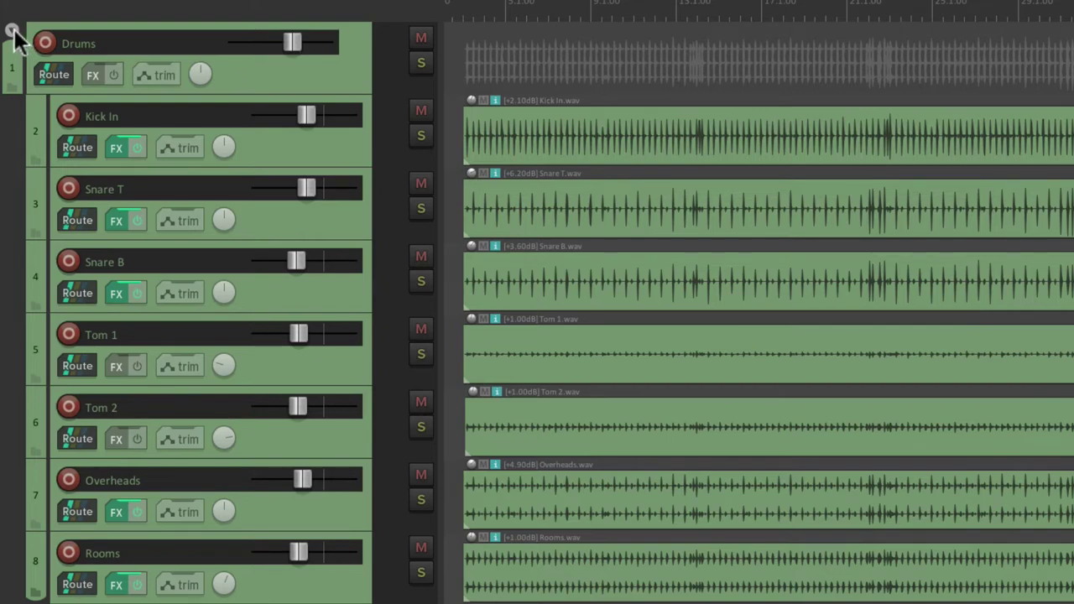
Collapse the Drums, Bass, Guitars, Keys, Lead Vocals, Bk Vox and Effects folders
{"action": "left_click", "coordinate": [13, 32]}
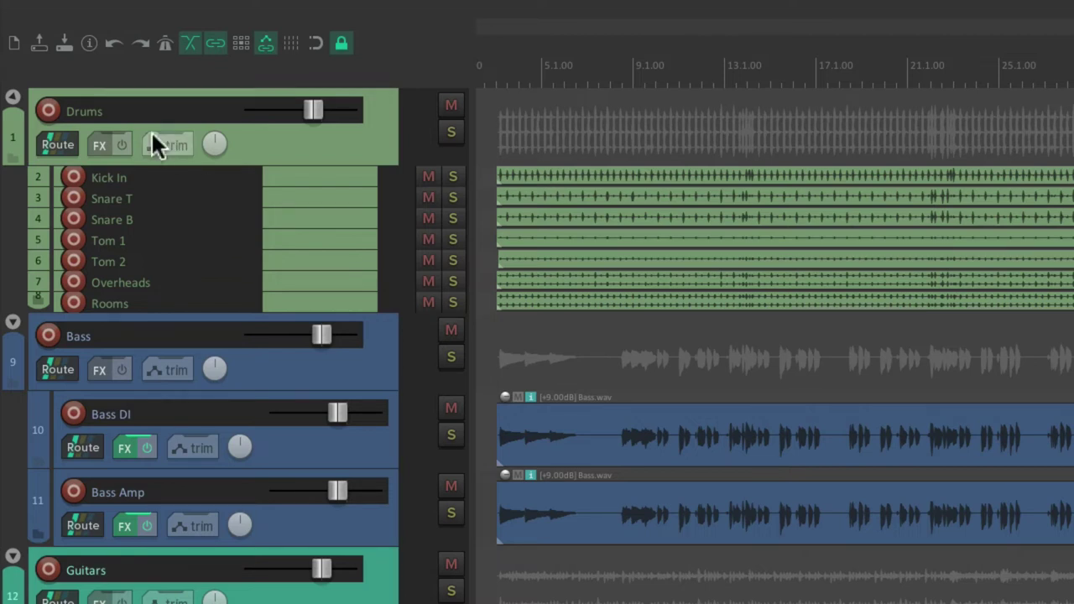
{"action": "left_click", "coordinate": [14, 97]}
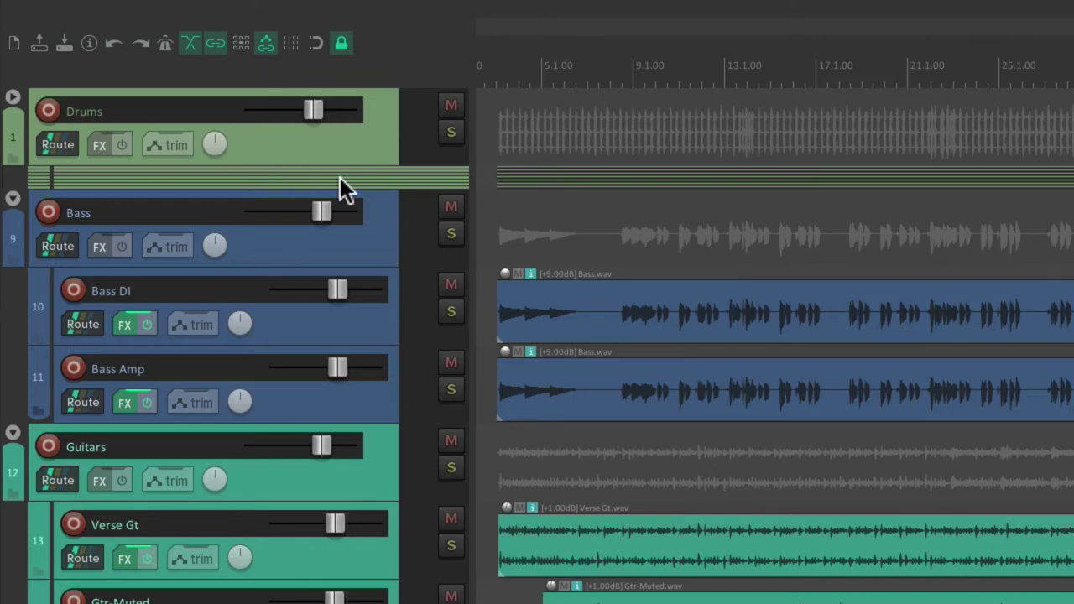
{"action": "left_click", "coordinate": [12, 199]}
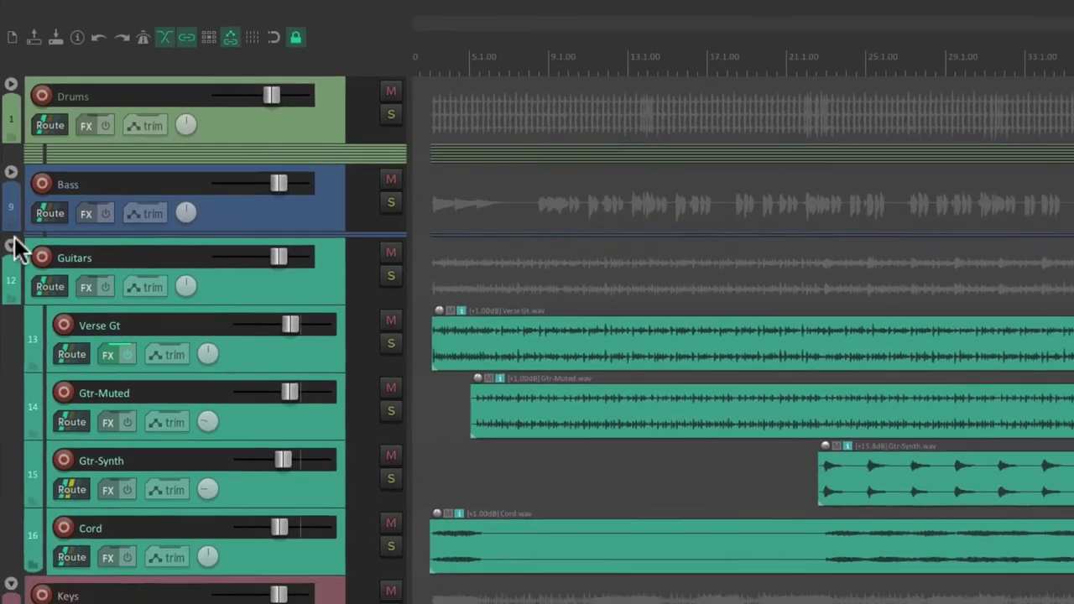
{"action": "left_click", "coordinate": [13, 247]}
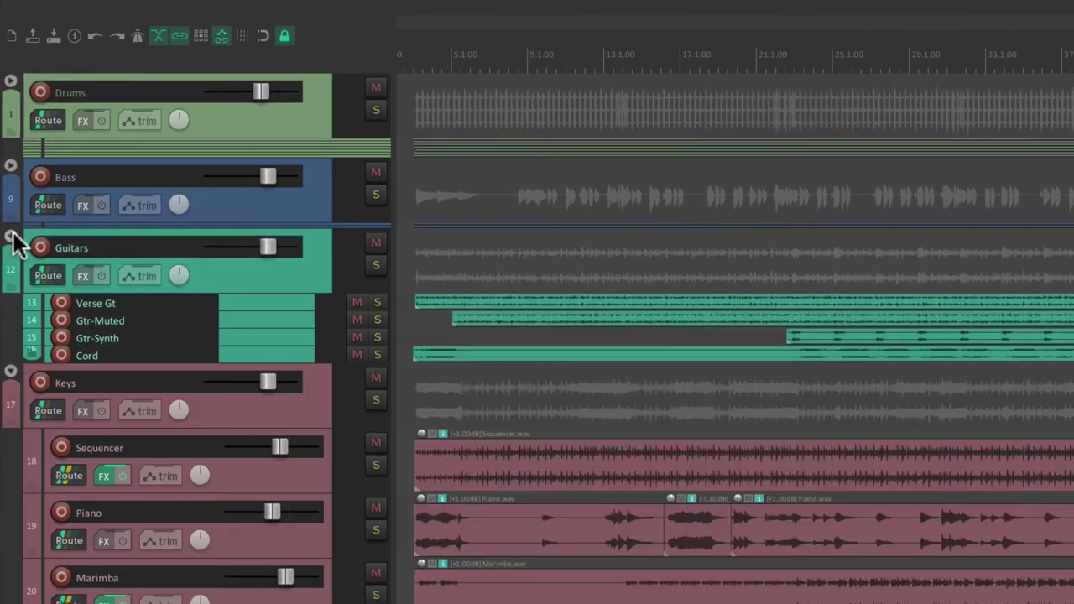
{"action": "left_click", "coordinate": [10, 314]}
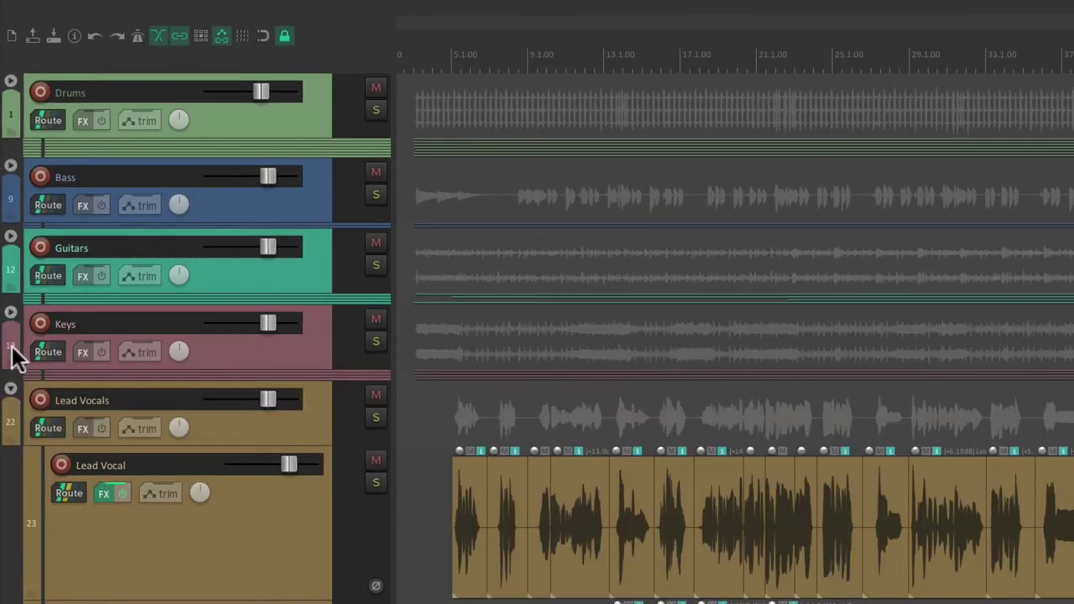
{"action": "left_click", "coordinate": [11, 387]}
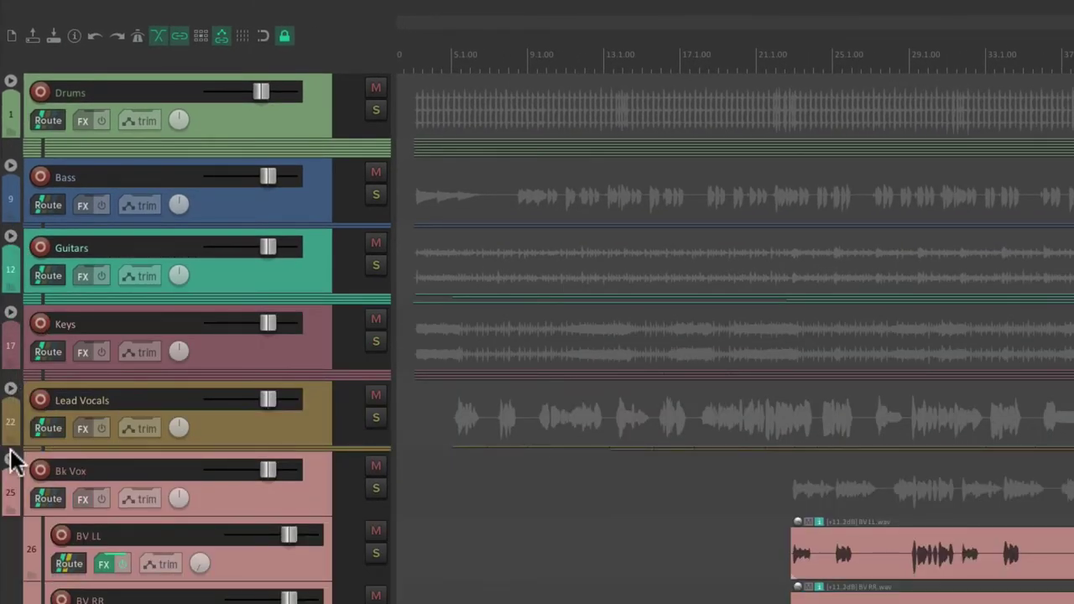
{"action": "left_click", "coordinate": [11, 458]}
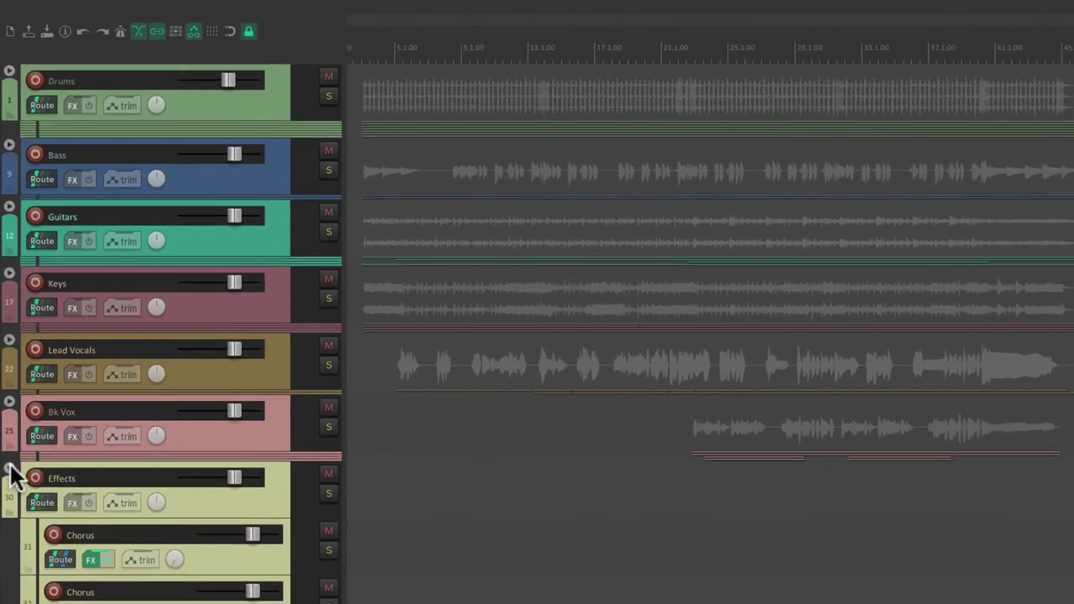
{"action": "left_click", "coordinate": [10, 470]}
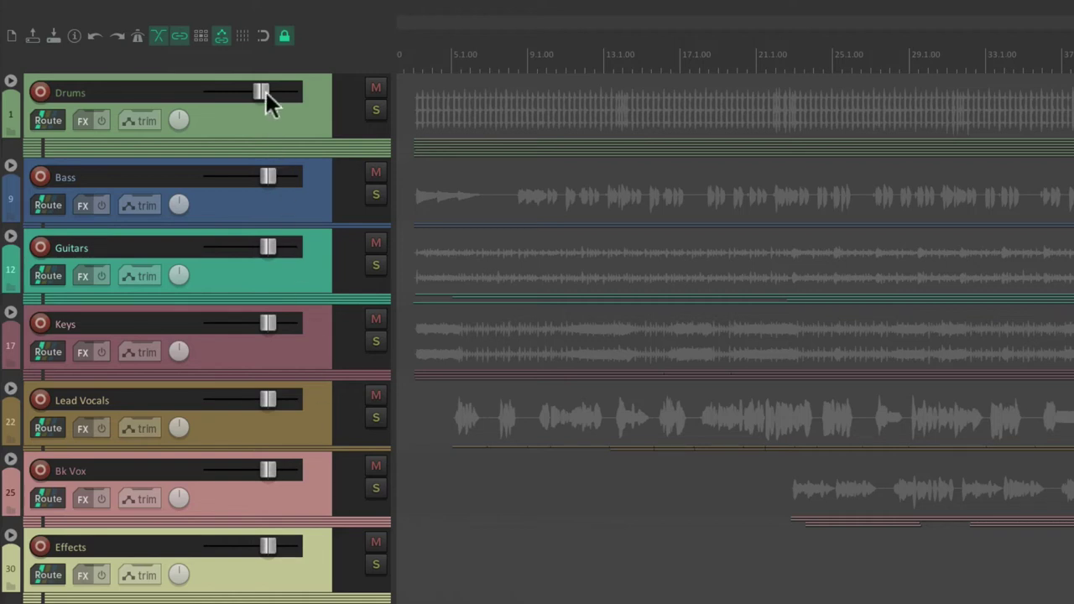
Nudge the Drums, Bass, Guitars and Keys folder volumes slightly down
{"action": "mouse_move", "coordinate": [265, 90]}
{"action": "left_mouse_down"}
{"action": "mouse_move", "coordinate": [236, 91]}
{"action": "mouse_move", "coordinate": [257, 93]}
{"action": "left_mouse_up"}
{"action": "left_click_drag", "start_coordinate": [268, 176], "coordinate": [259, 175]}
{"action": "left_click_drag", "start_coordinate": [269, 247], "coordinate": [255, 248]}
{"action": "left_click_drag", "start_coordinate": [268, 321], "coordinate": [261, 324]}
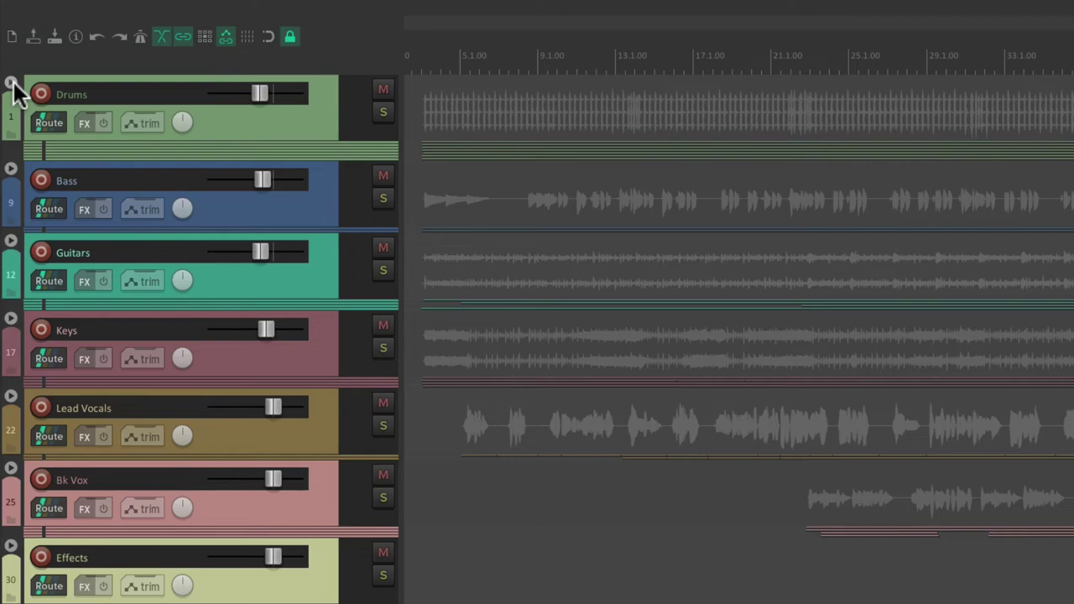
{"action": "left_click", "coordinate": [11, 83]}
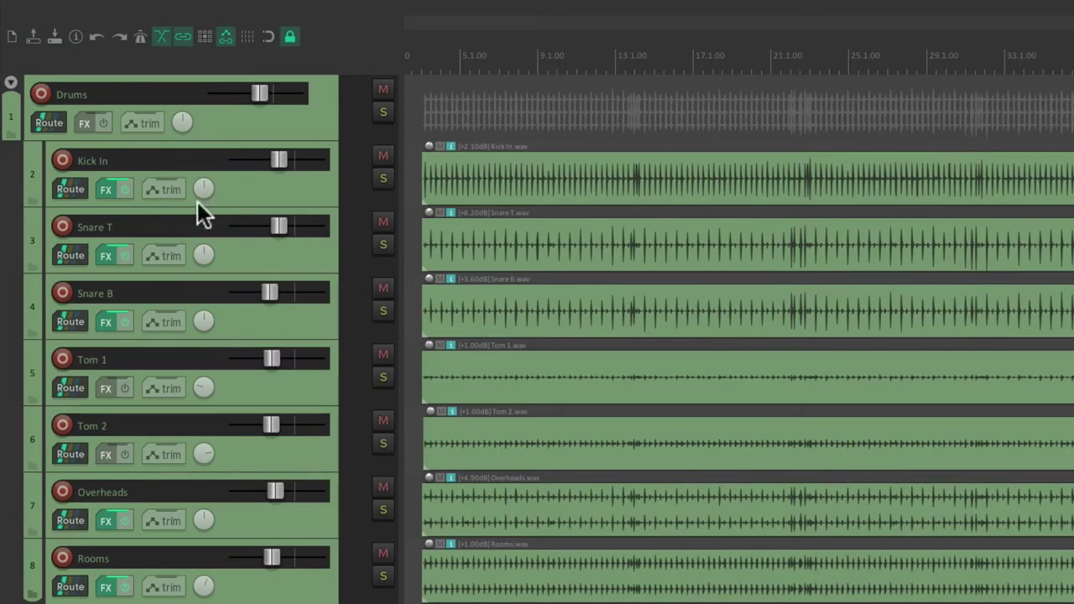
{"action": "left_click", "coordinate": [11, 83]}
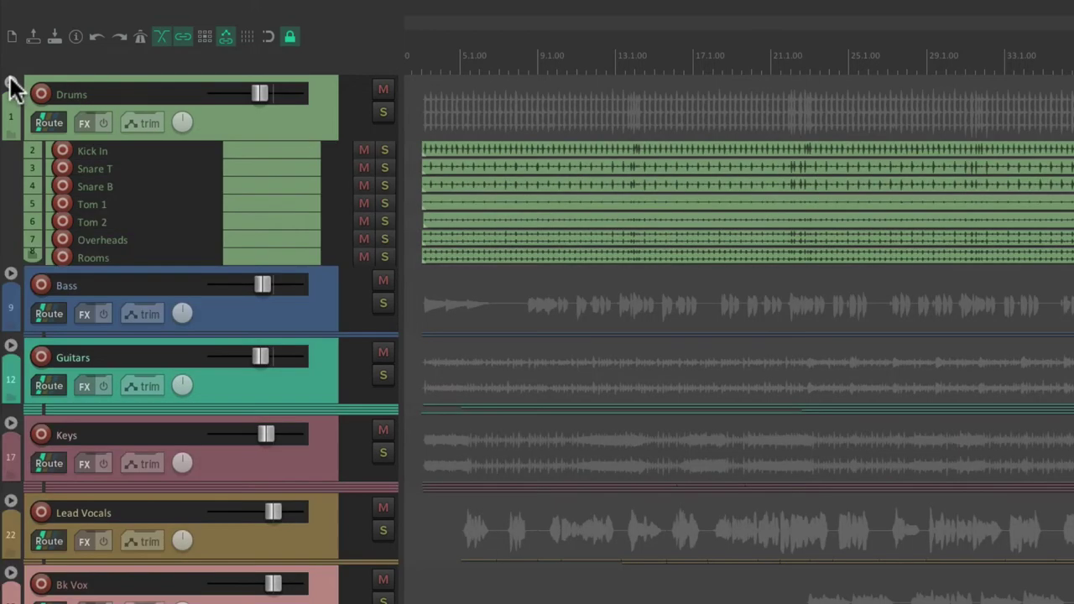
{"action": "left_click", "coordinate": [11, 82]}
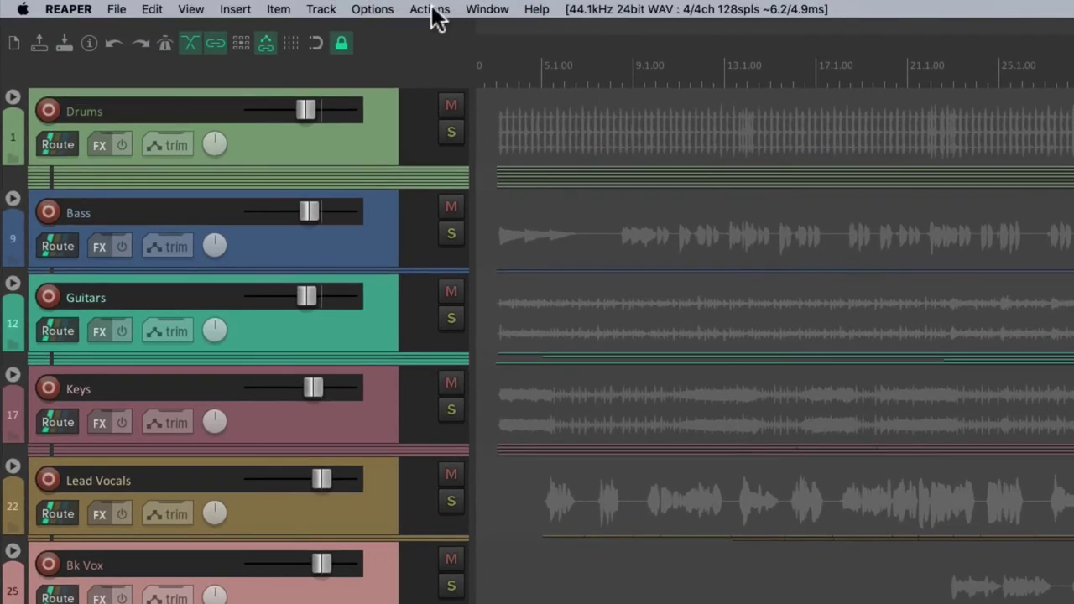
Assign Ctrl+C to 'Track: Cycle folder collapsed state' in the action list filtered by 'folder'
{"action": "left_click", "coordinate": [430, 10]}
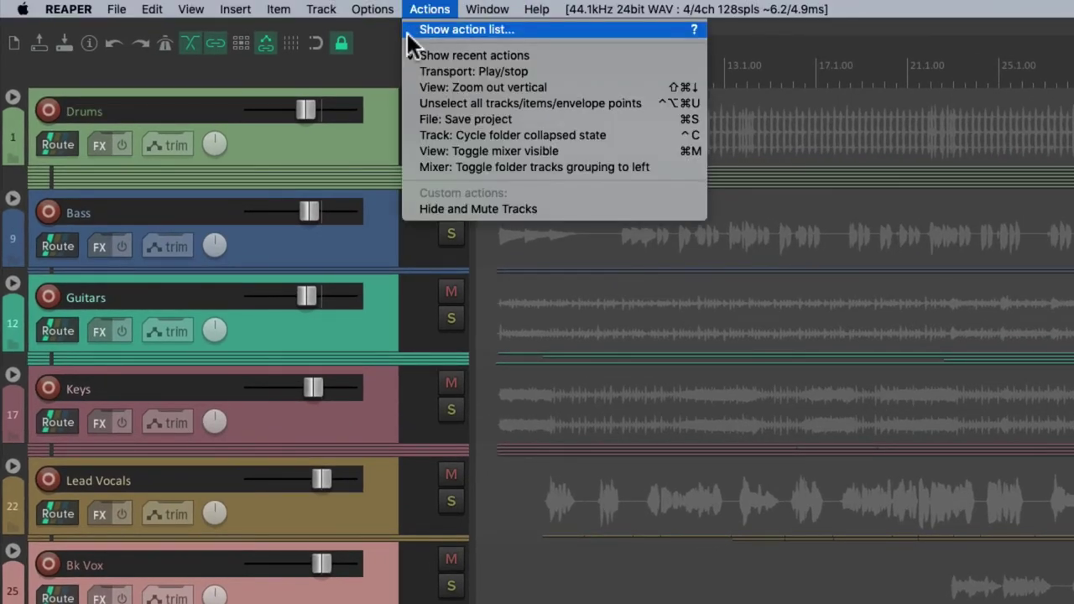
{"action": "left_click", "coordinate": [406, 30]}
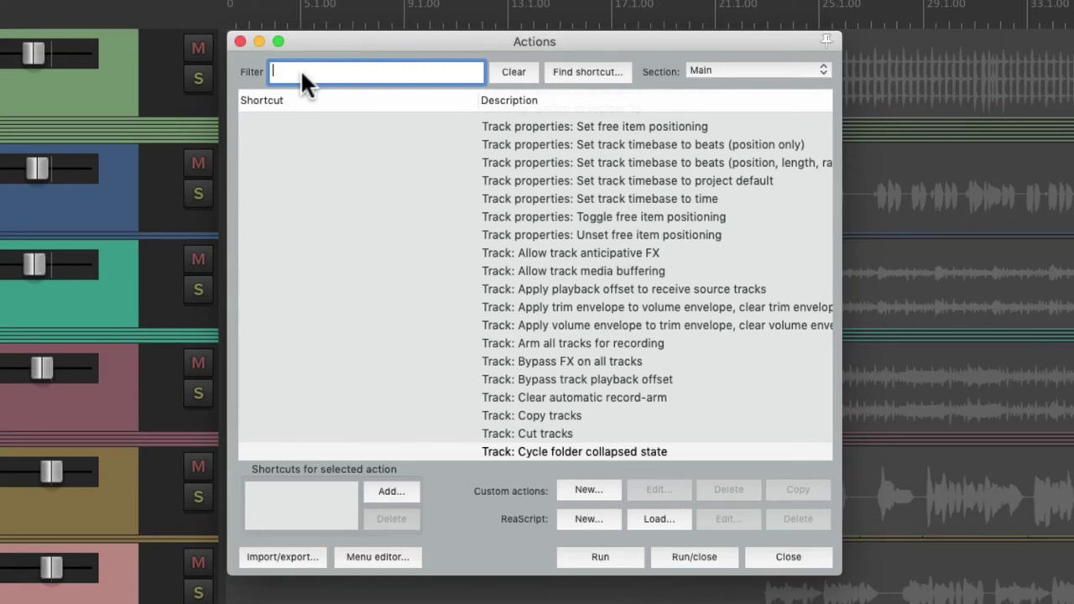
{"action": "type", "text": "folder"}
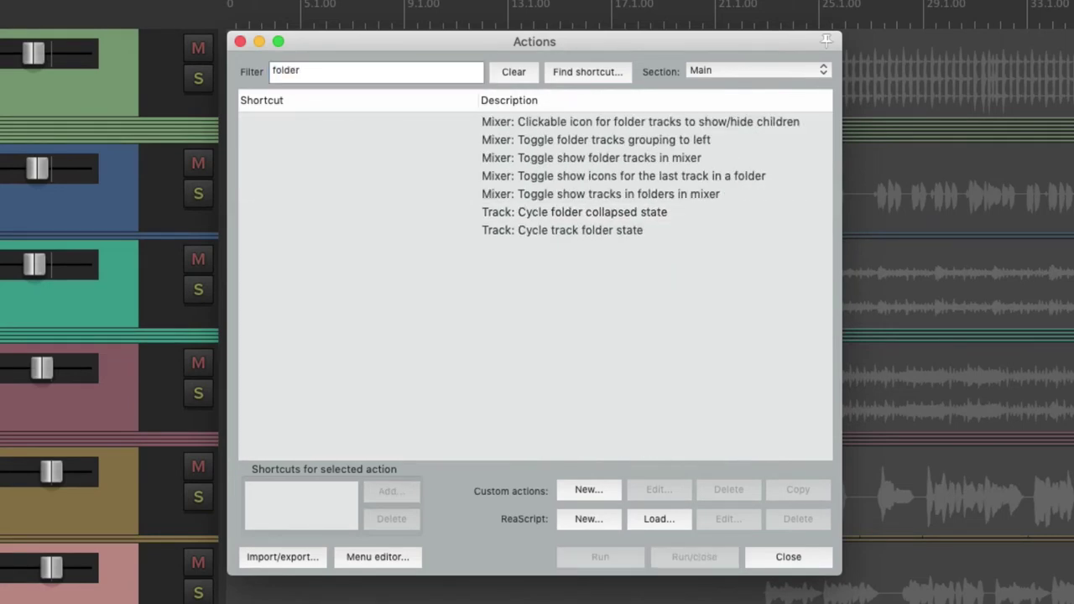
{"action": "left_click", "coordinate": [585, 212]}
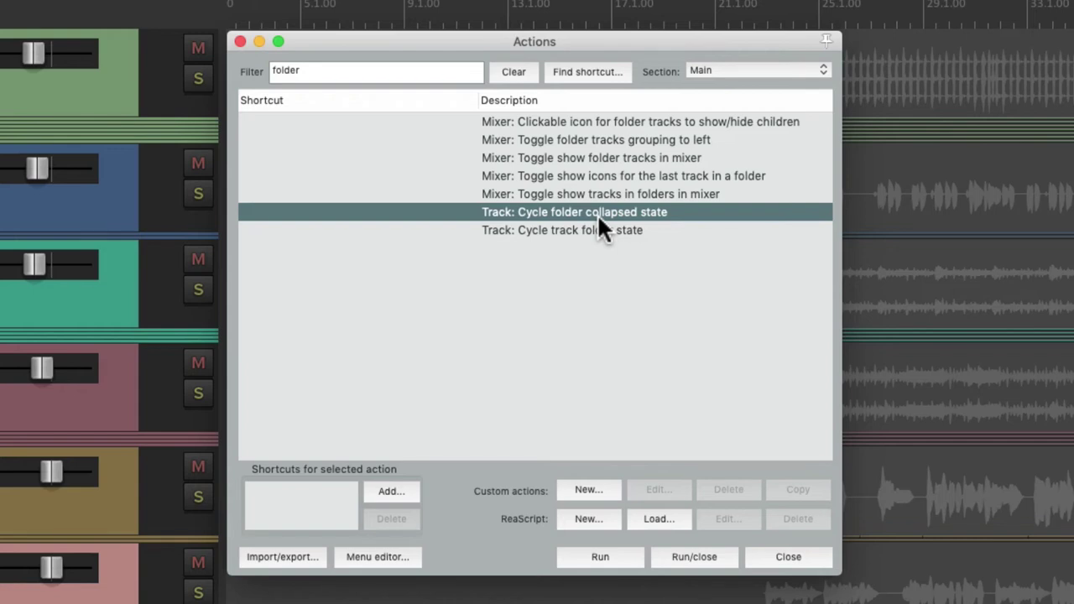
{"action": "left_click", "coordinate": [385, 488]}
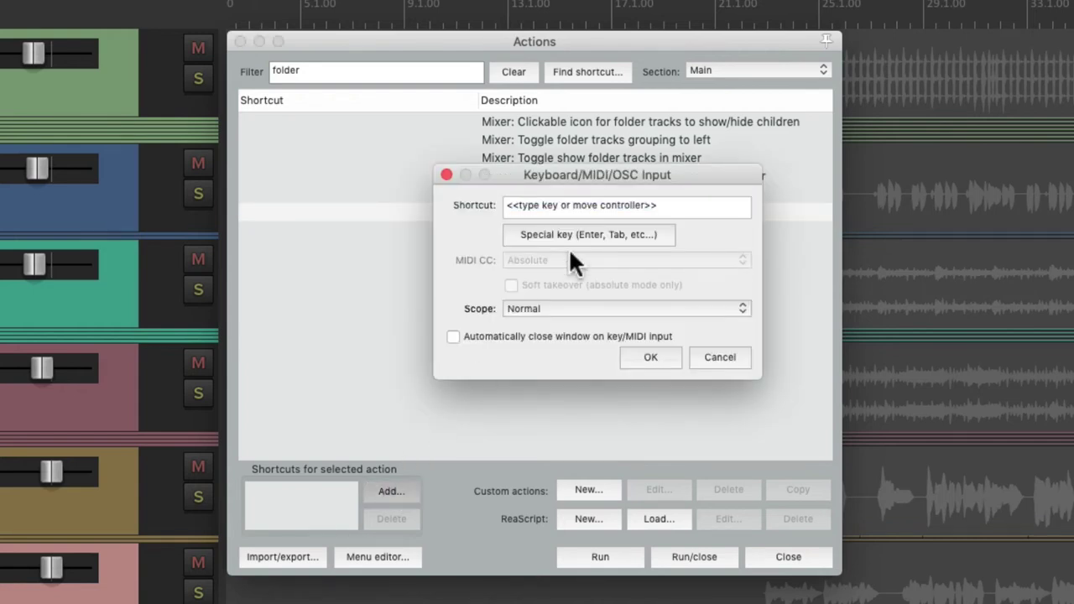
{"action": "key", "text": "ctrl+c"}
{"action": "key", "text": "Return"}
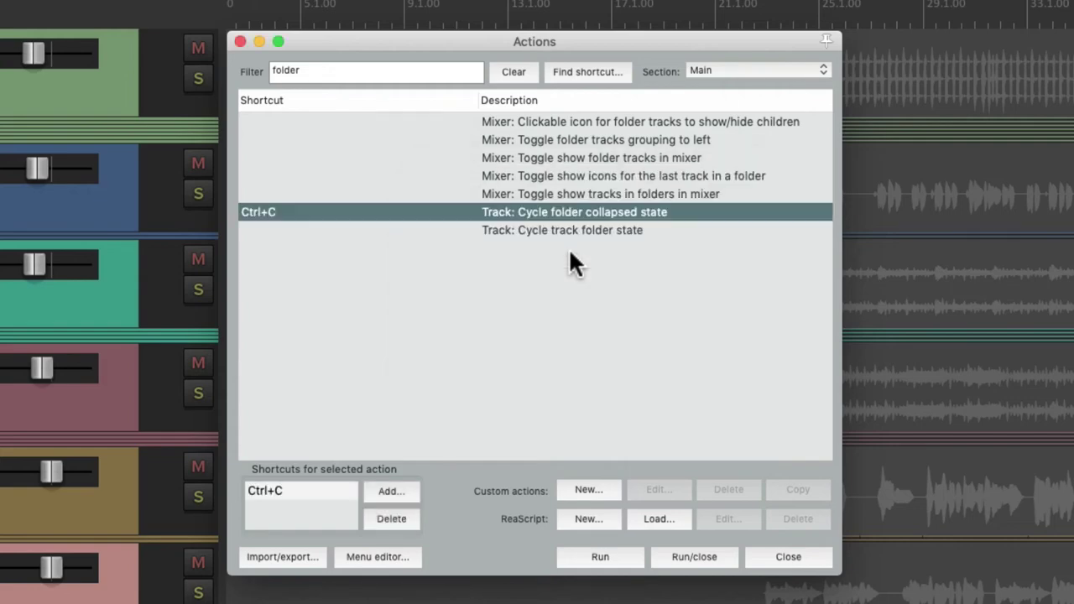
Test Ctrl+C on the Drums folder, then set it to compact and then fully collapsed
{"action": "left_click", "coordinate": [240, 41]}
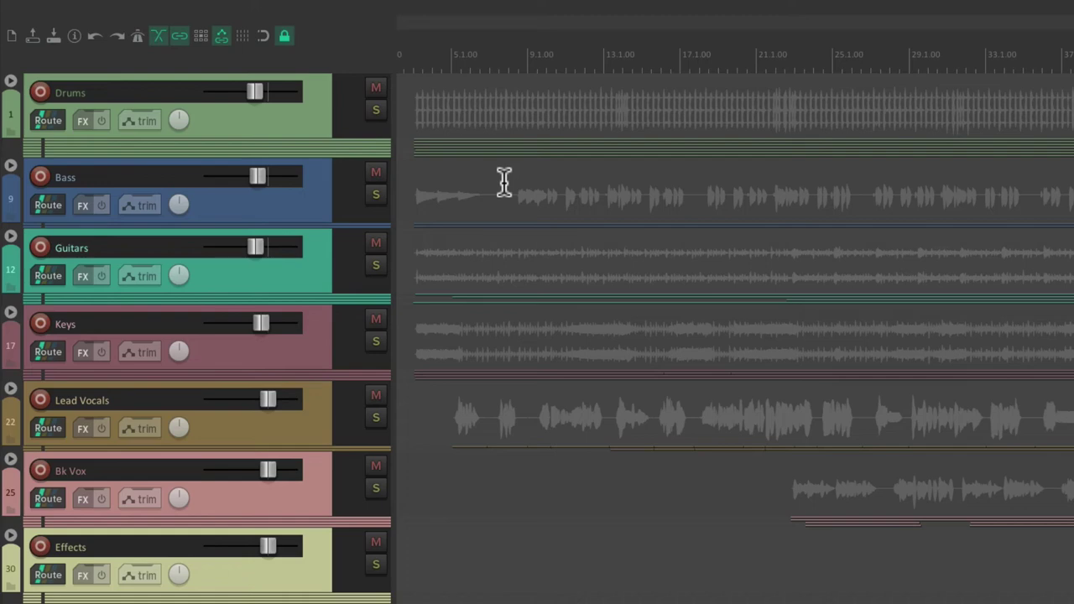
{"action": "left_click", "coordinate": [307, 107]}
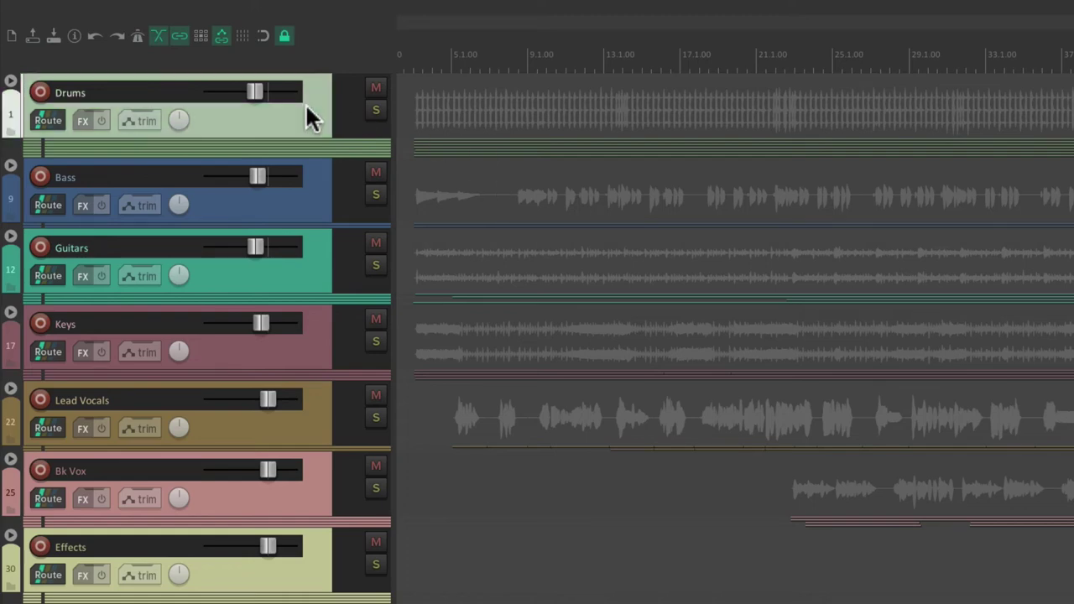
{"action": "key", "text": "ctrl+c"}
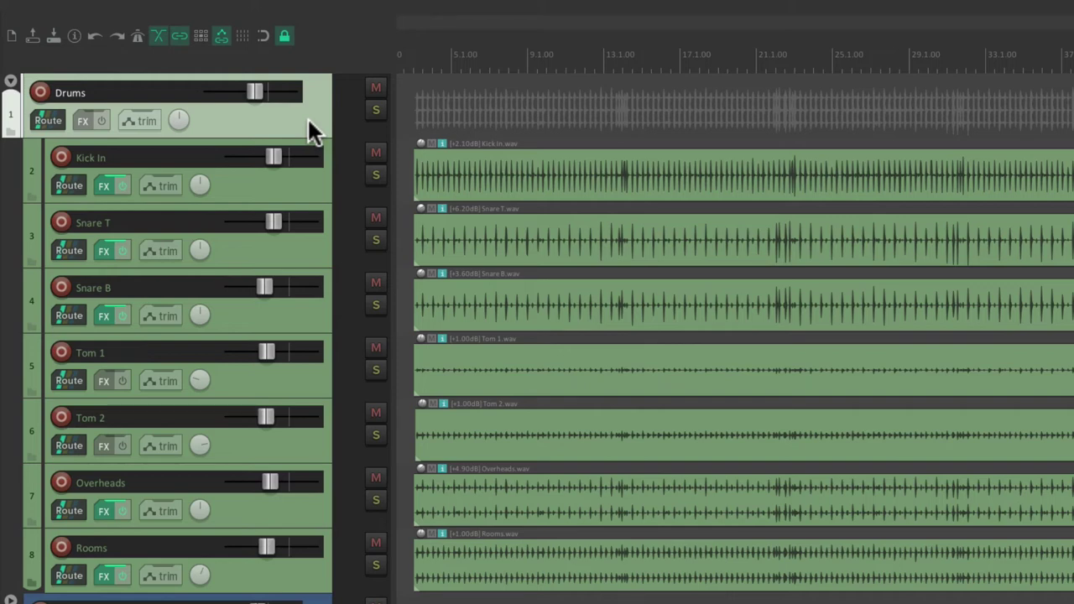
{"action": "double_click", "coordinate": [307, 117]}
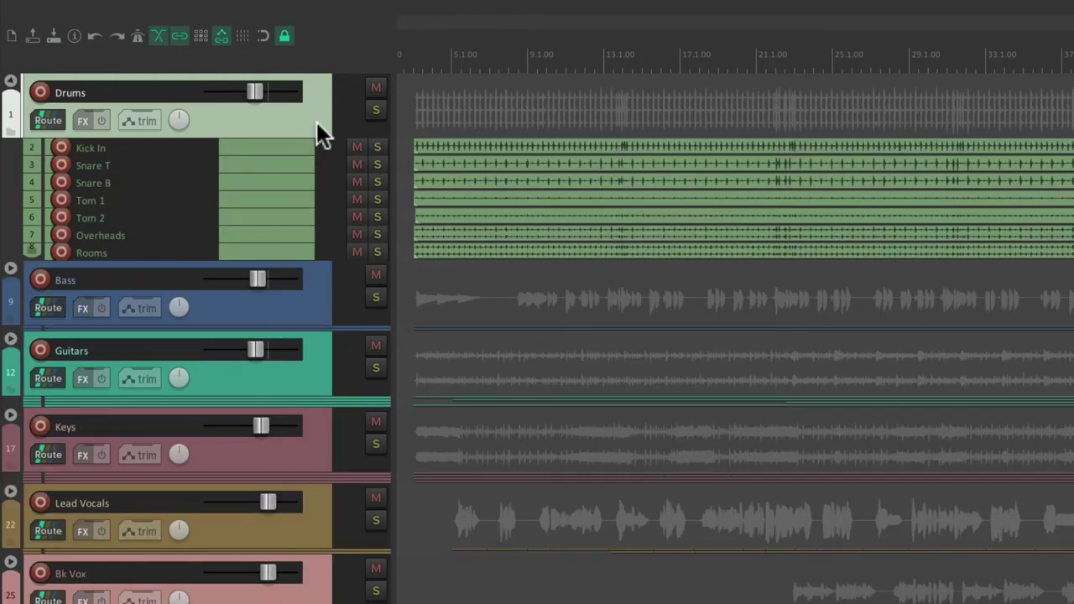
{"action": "double_click", "coordinate": [316, 124]}
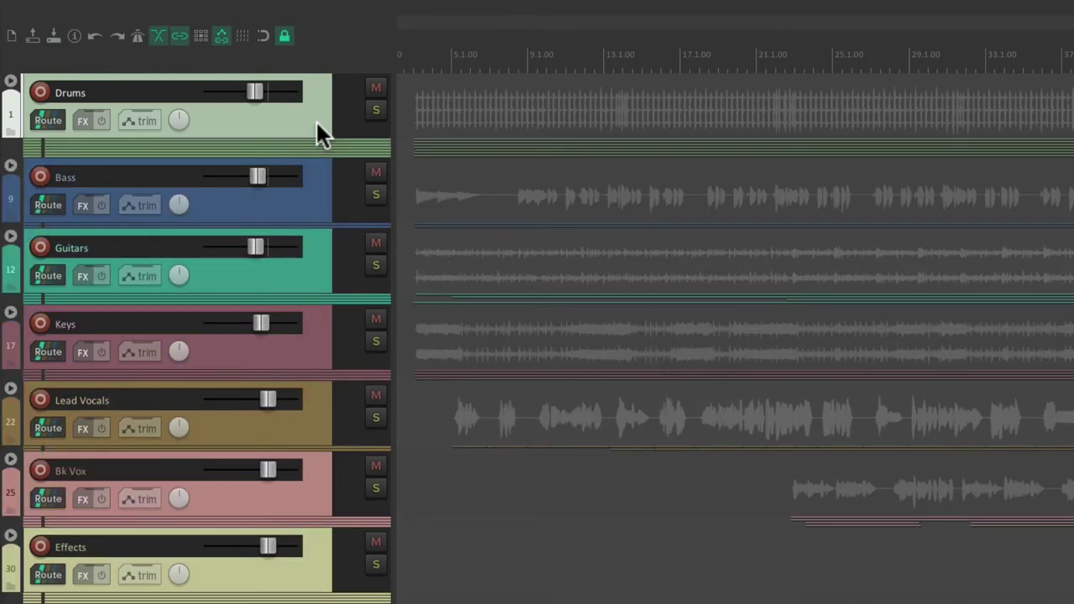
Select the Bass through Effects folders too, and expand Drums to full-size tracks
{"action": "left_click", "coordinate": [312, 199], "text": "ctrl"}
{"action": "left_click", "coordinate": [312, 260], "text": "ctrl"}
{"action": "left_click", "coordinate": [308, 340], "text": "ctrl"}
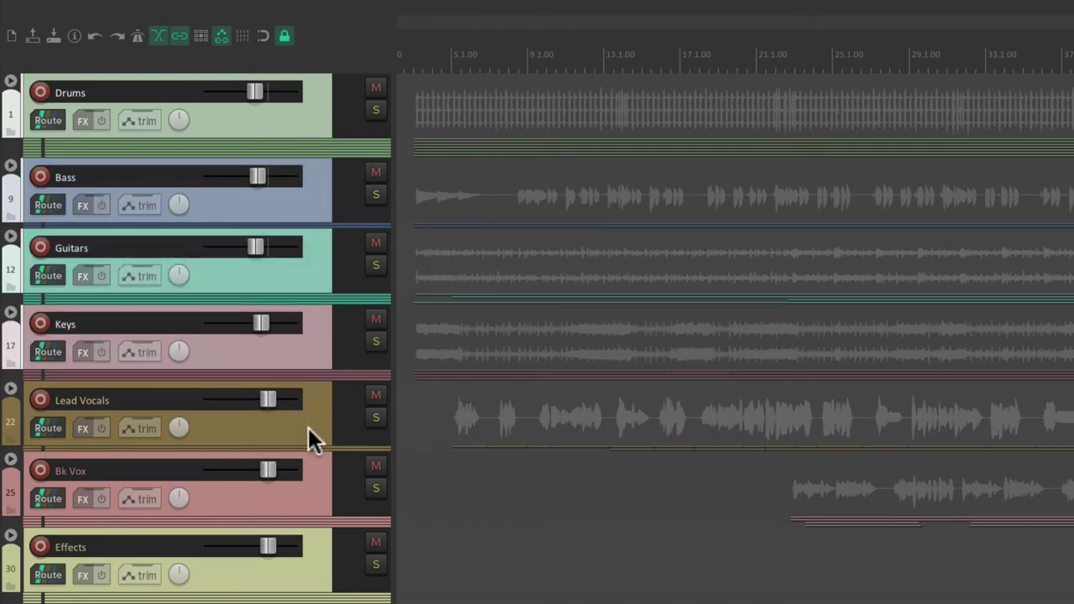
{"action": "left_click", "coordinate": [307, 426], "text": "ctrl"}
{"action": "left_click", "coordinate": [314, 490], "text": "ctrl"}
{"action": "left_click", "coordinate": [314, 564], "text": "ctrl"}
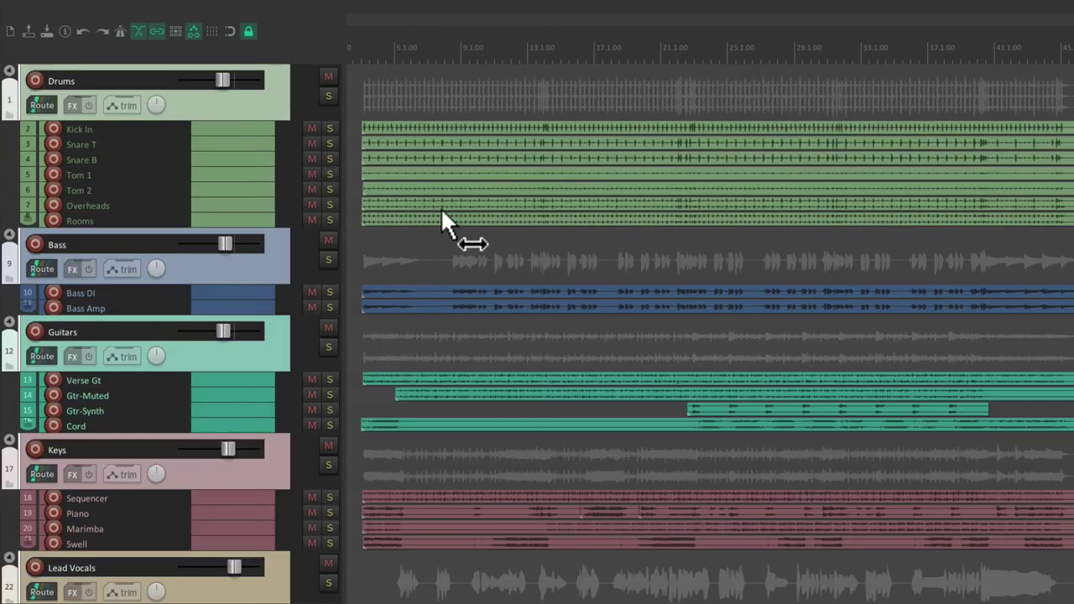
{"action": "scroll", "coordinate": [441, 208], "scroll_direction": "down", "scroll_amount": 10}
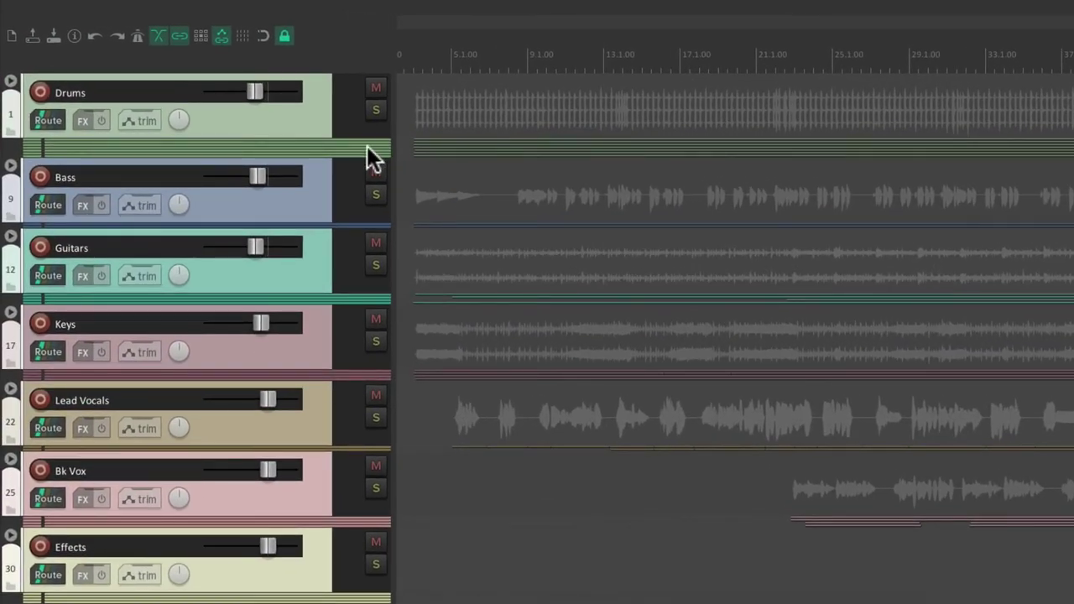
{"action": "left_click", "coordinate": [367, 146]}
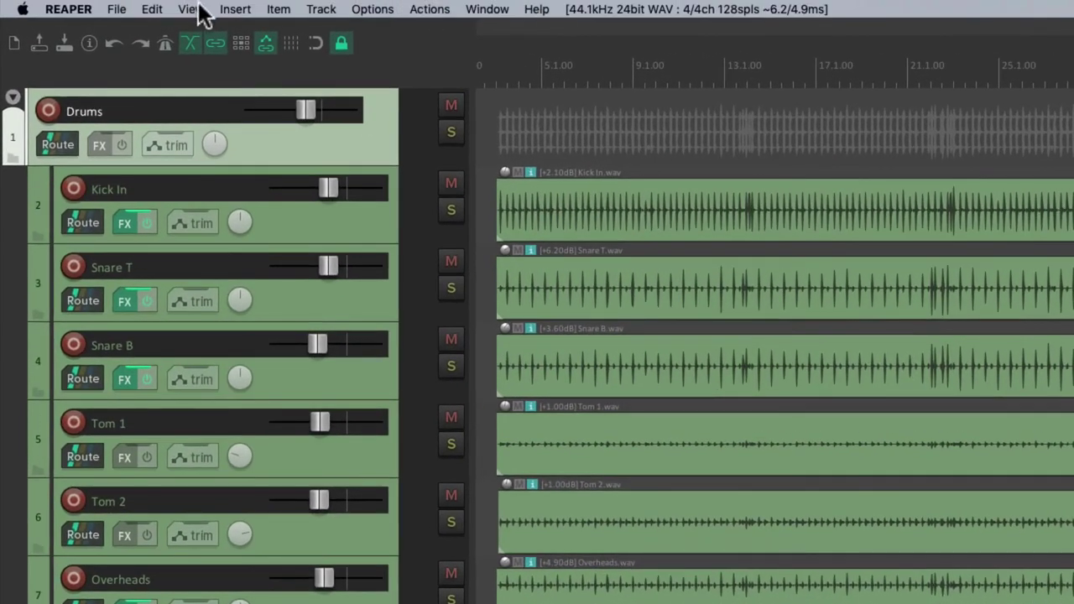
Open the Mixer and untick Show folders so only child tracks like Kick In appear
{"action": "left_click", "coordinate": [189, 10]}
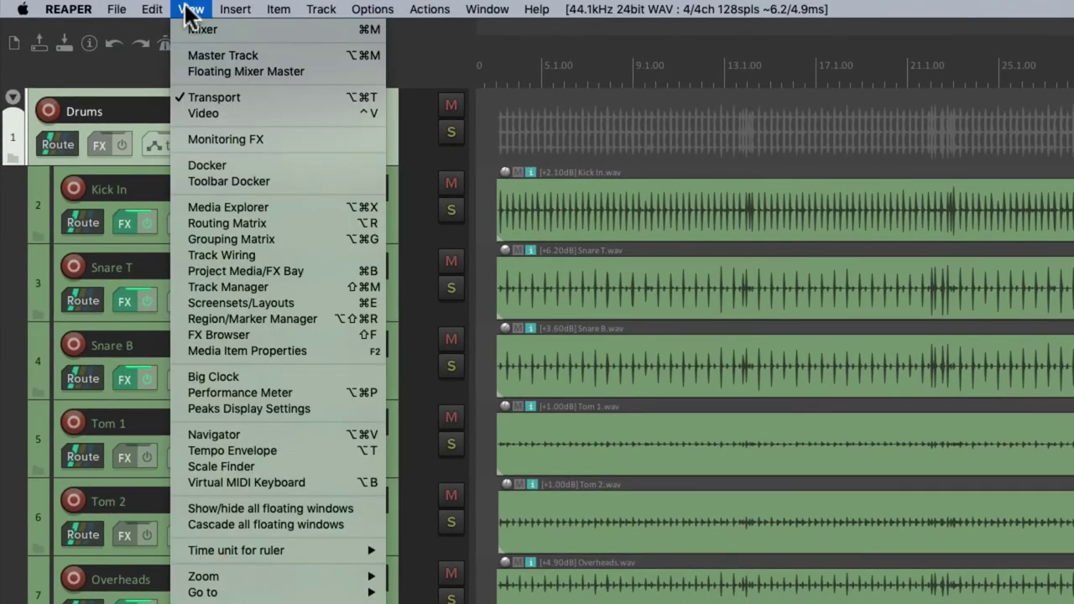
{"action": "left_click", "coordinate": [181, 27]}
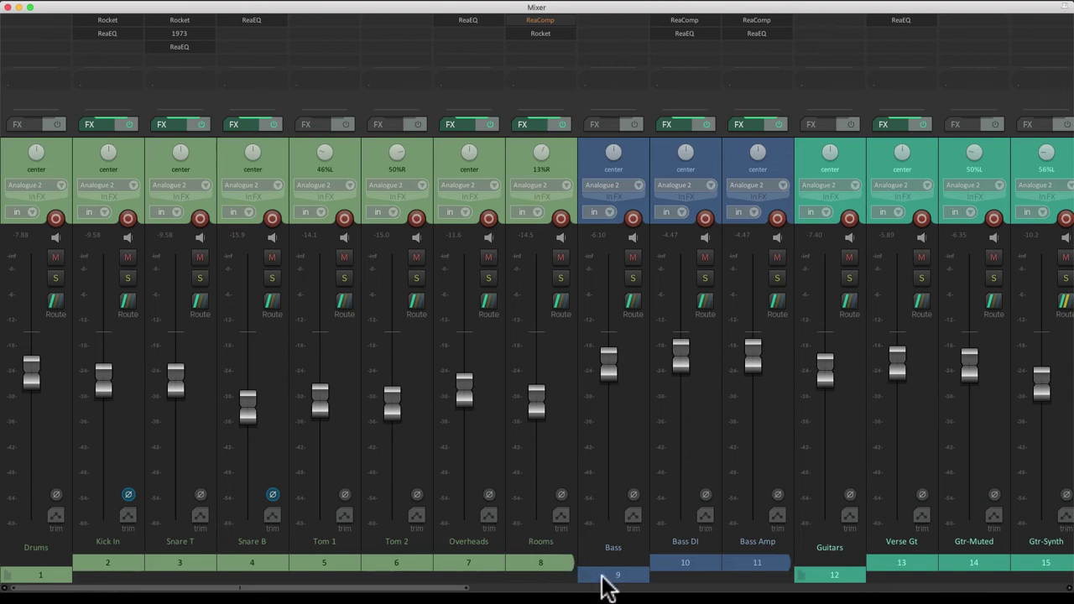
{"action": "right_click", "coordinate": [529, 591]}
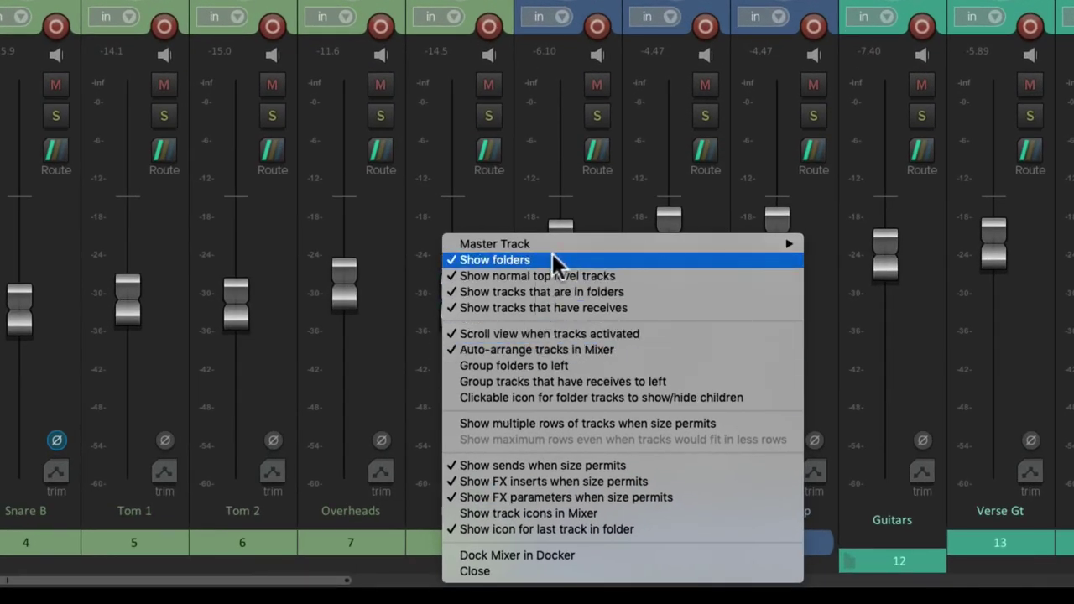
{"action": "left_click", "coordinate": [554, 261]}
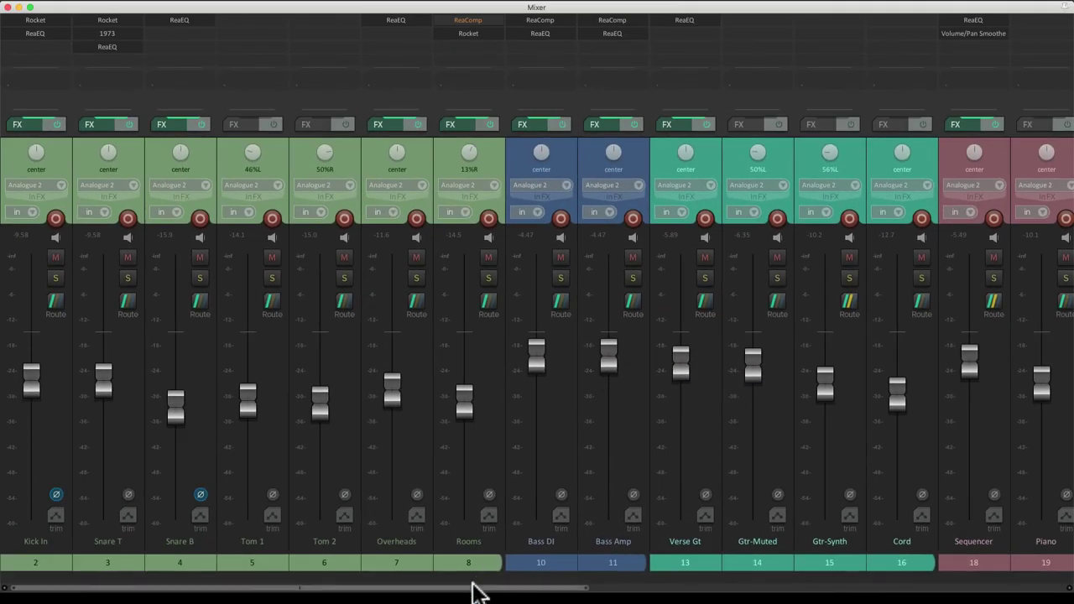
{"action": "mouse_move", "coordinate": [477, 591]}
{"action": "left_mouse_down"}
{"action": "mouse_move", "coordinate": [760, 579]}
{"action": "mouse_move", "coordinate": [456, 585]}
{"action": "left_mouse_up"}
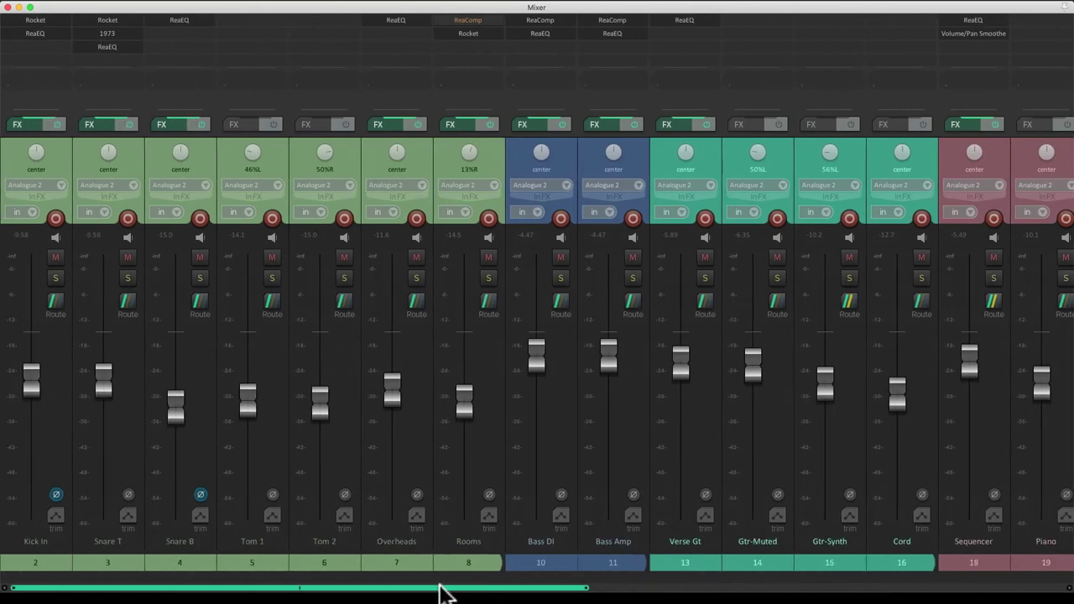
Show only folder tracks in the mixer and reset the Keys, Guitars, Bass and Drums faders to 0 dB
{"action": "right_click", "coordinate": [547, 581]}
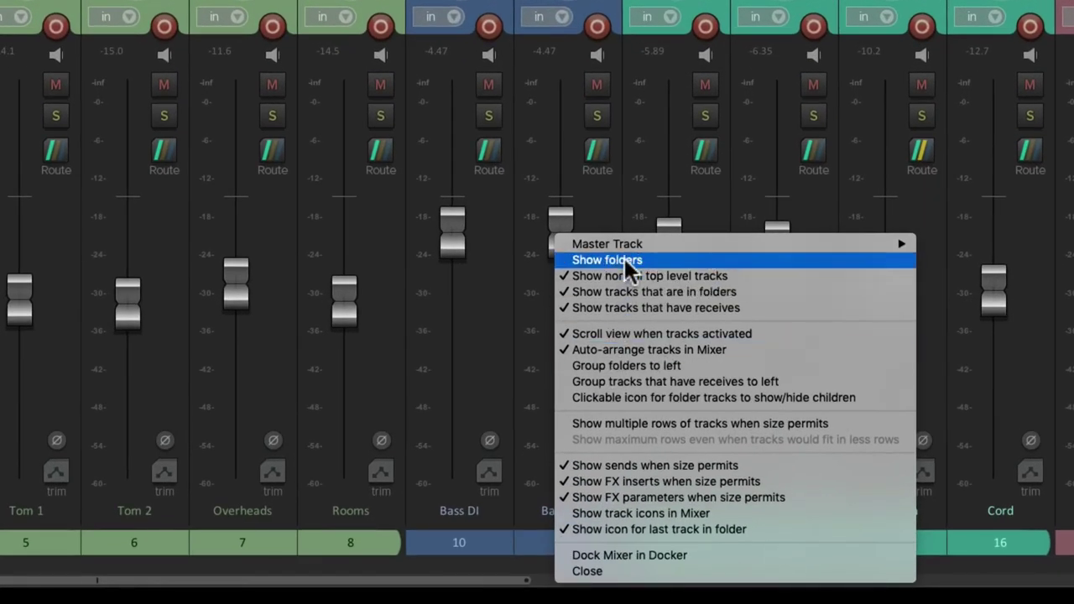
{"action": "left_click", "coordinate": [624, 258]}
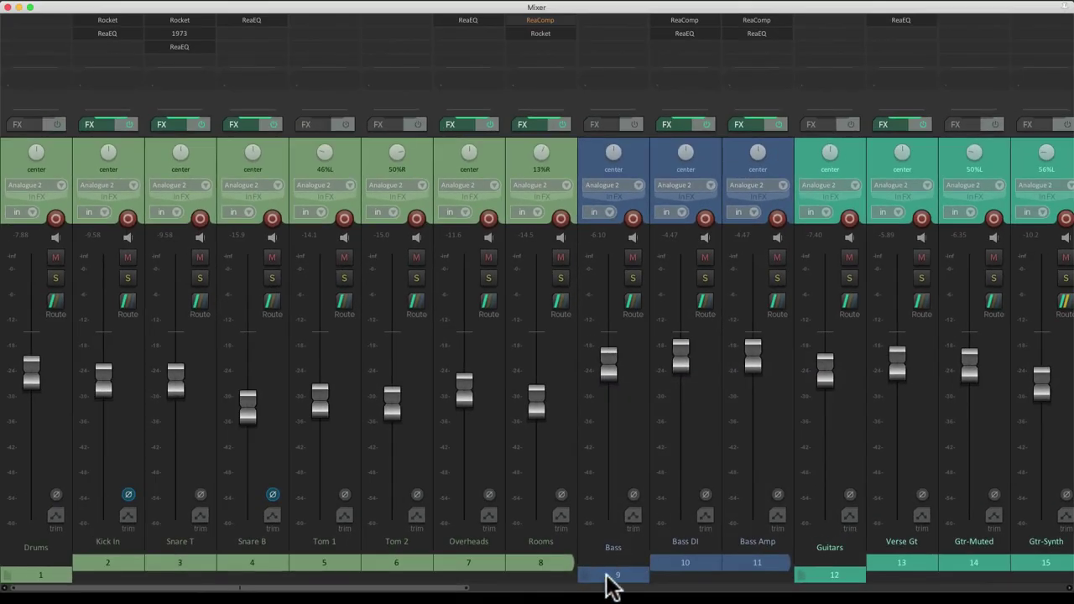
{"action": "right_click", "coordinate": [548, 585]}
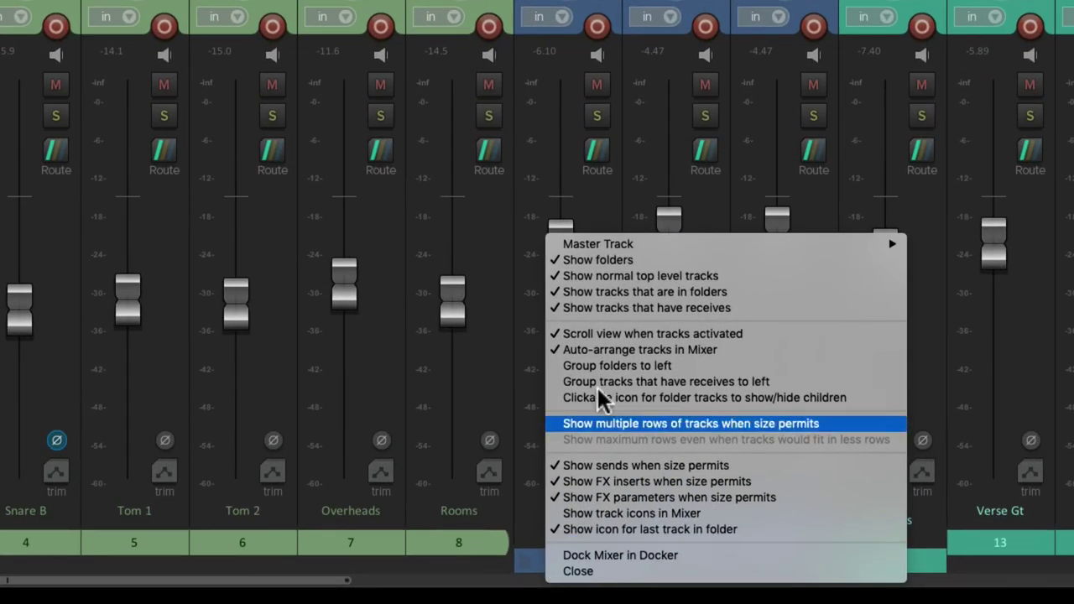
{"action": "left_click", "coordinate": [631, 294]}
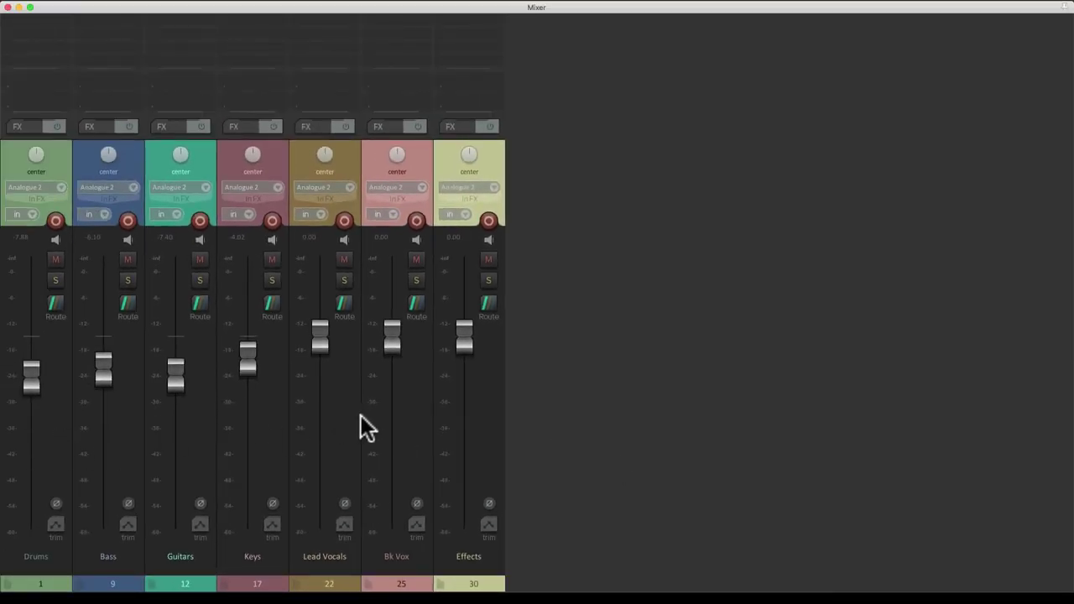
{"action": "left_click", "coordinate": [244, 357], "text": "alt"}
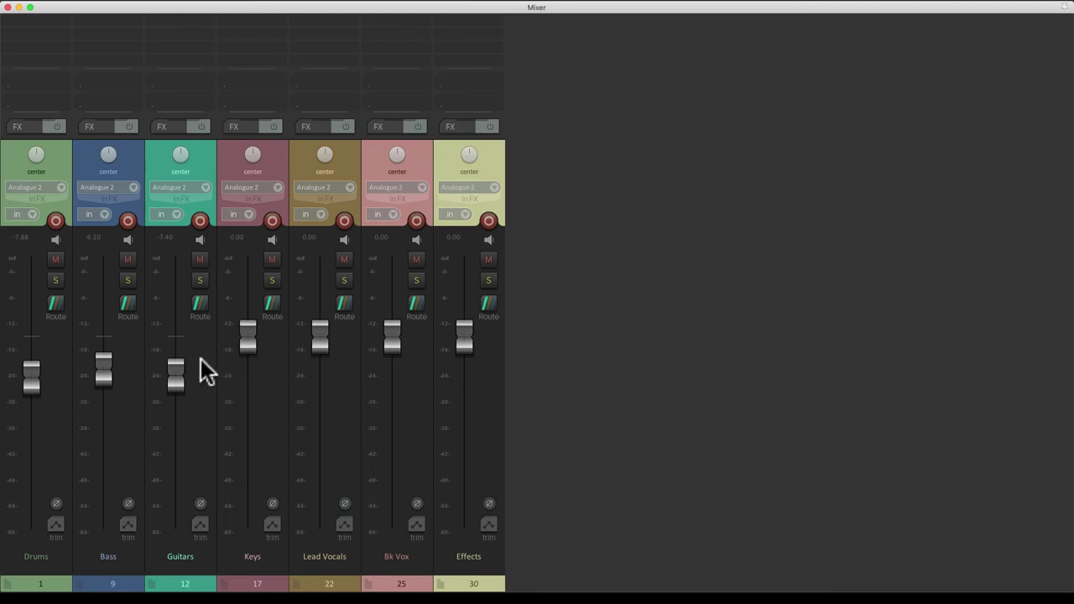
{"action": "left_click", "coordinate": [177, 378], "text": "alt"}
{"action": "left_click", "coordinate": [109, 371], "text": "alt"}
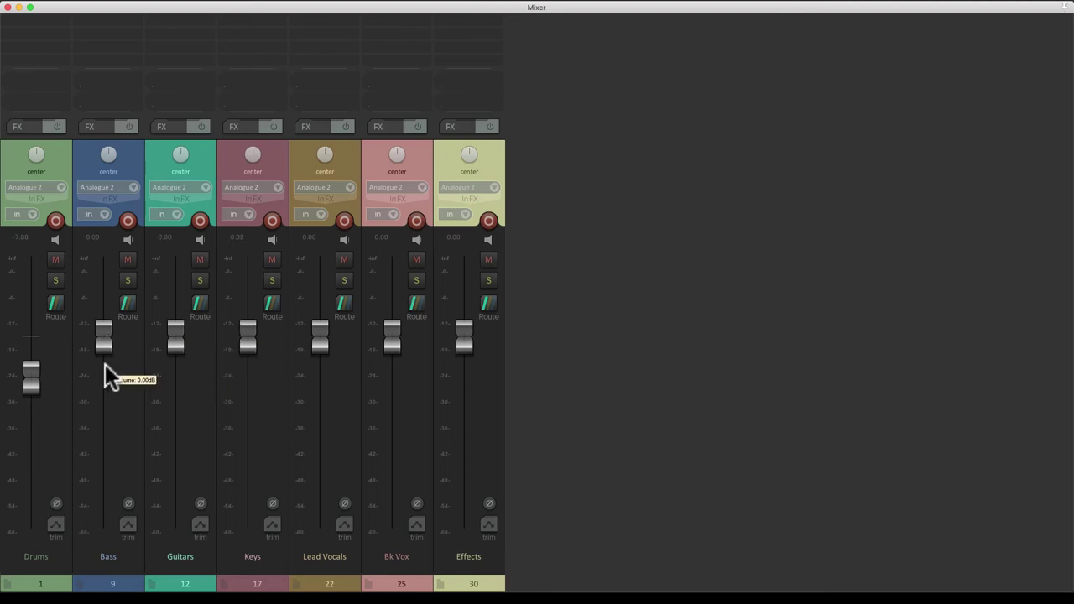
{"action": "left_click", "coordinate": [33, 376], "text": "alt"}
Lower Drums to -3.19, Bass to -2.17 and Guitars to -4.17 dB, then show child tracks again
{"action": "left_click_drag", "start_coordinate": [26, 342], "coordinate": [28, 361]}
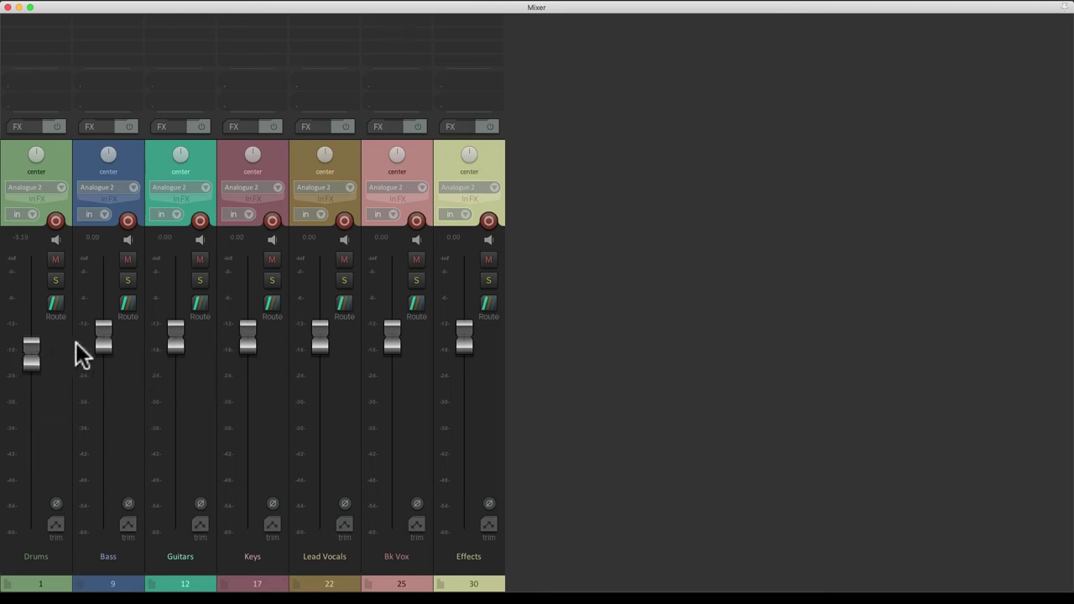
{"action": "left_click_drag", "start_coordinate": [101, 338], "coordinate": [104, 352]}
{"action": "mouse_move", "coordinate": [165, 341]}
{"action": "left_mouse_down"}
{"action": "mouse_move", "coordinate": [177, 376]}
{"action": "mouse_move", "coordinate": [176, 364]}
{"action": "left_mouse_up"}
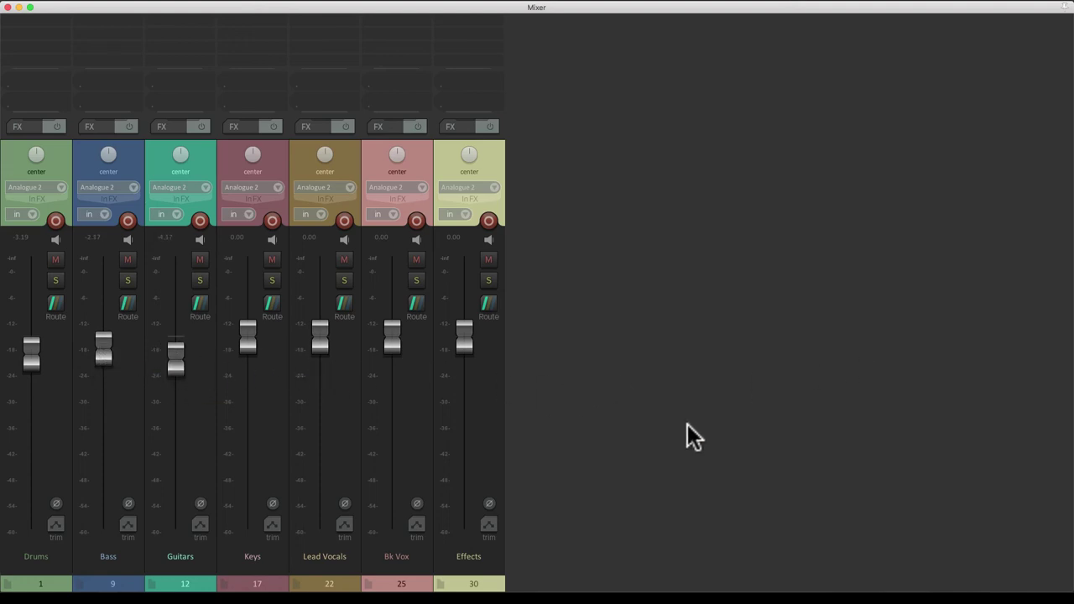
{"action": "right_click", "coordinate": [647, 445]}
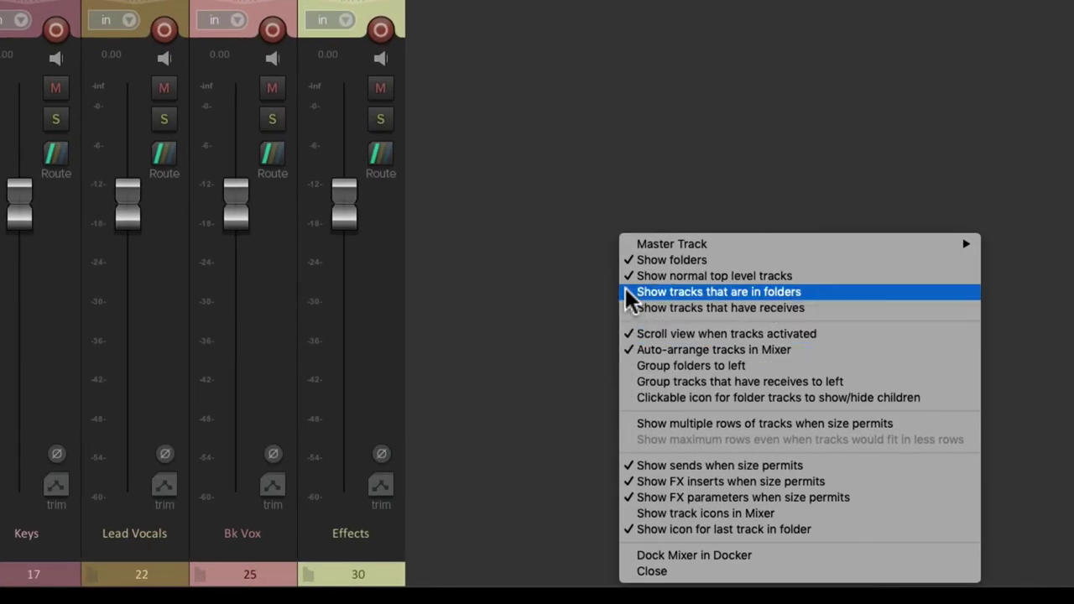
{"action": "left_click", "coordinate": [628, 292]}
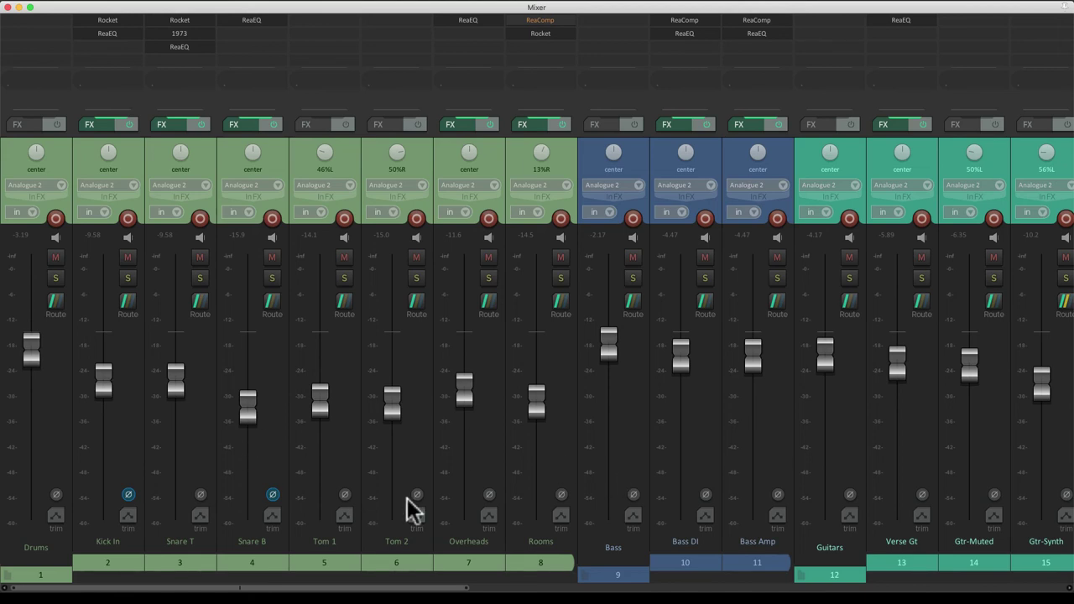
Enable Group folders to left in the mixer's display options
{"action": "right_click", "coordinate": [676, 594]}
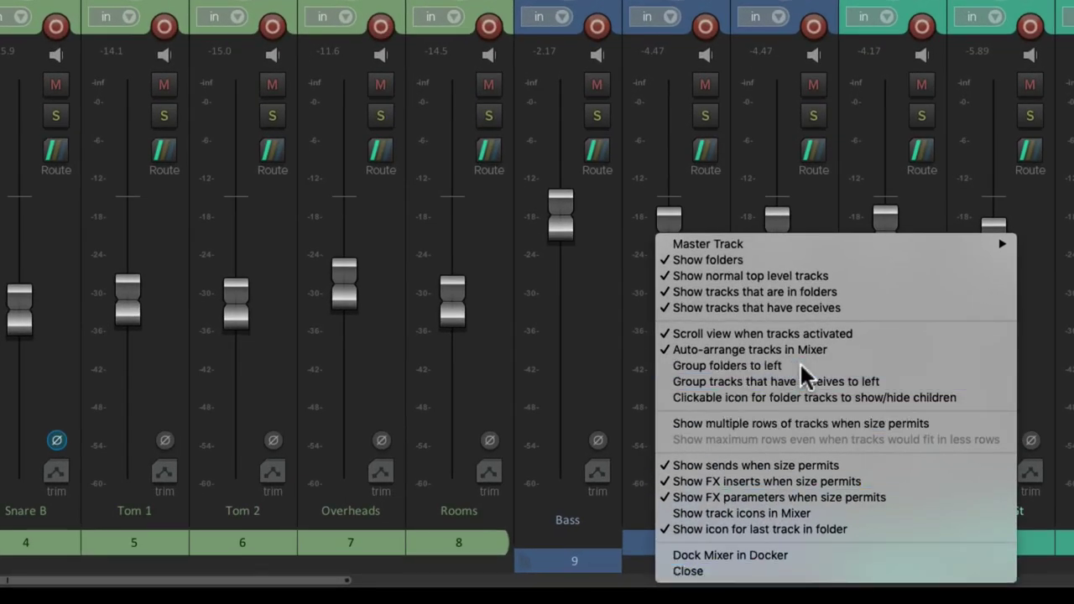
{"action": "left_click", "coordinate": [802, 366]}
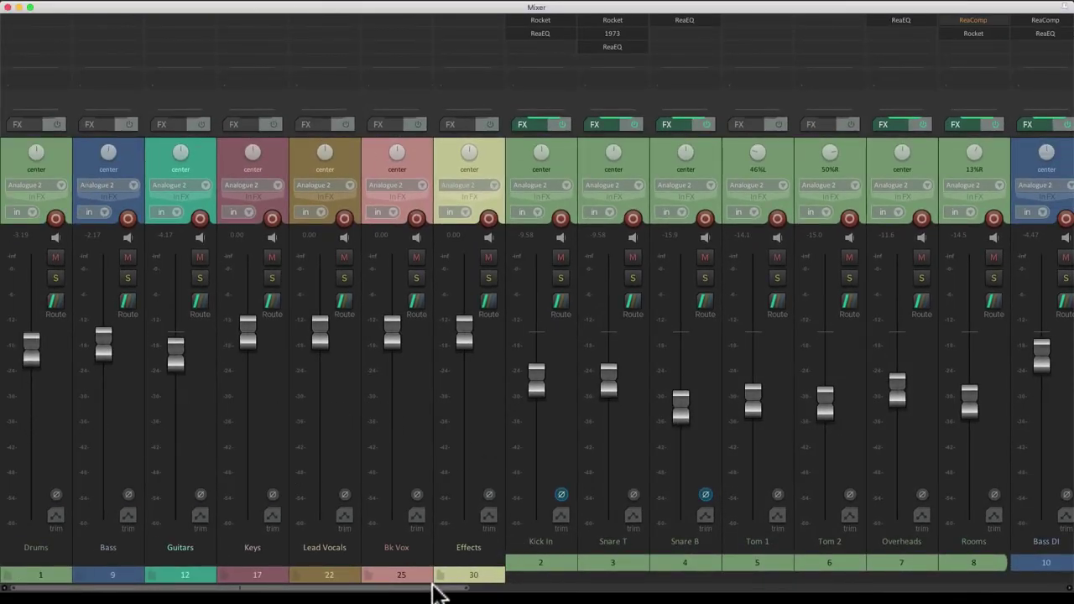
{"action": "mouse_move", "coordinate": [439, 589]}
{"action": "left_mouse_down"}
{"action": "mouse_move", "coordinate": [965, 590]}
{"action": "mouse_move", "coordinate": [401, 562]}
{"action": "left_mouse_up"}
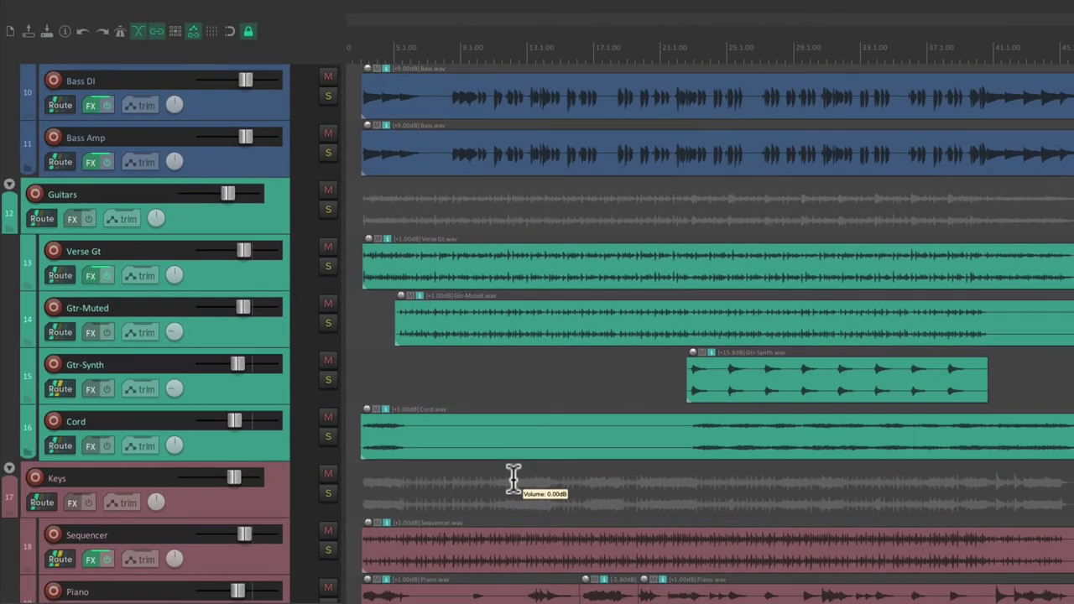
Scroll the arrange view up to the expanded Drums folder at the top
{"action": "scroll", "coordinate": [514, 478], "scroll_direction": "up", "scroll_amount": 8}
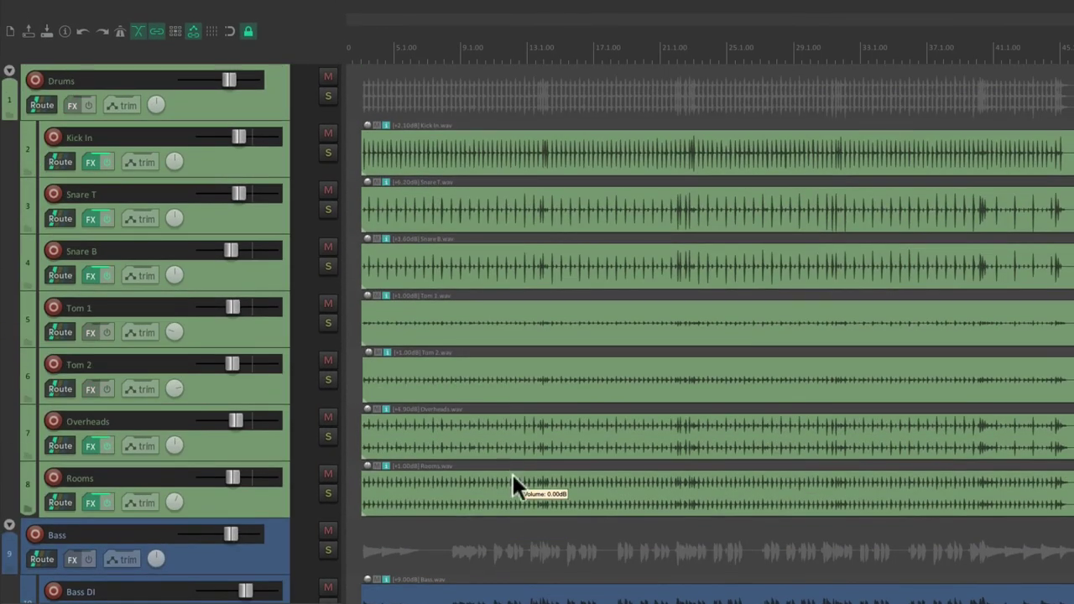